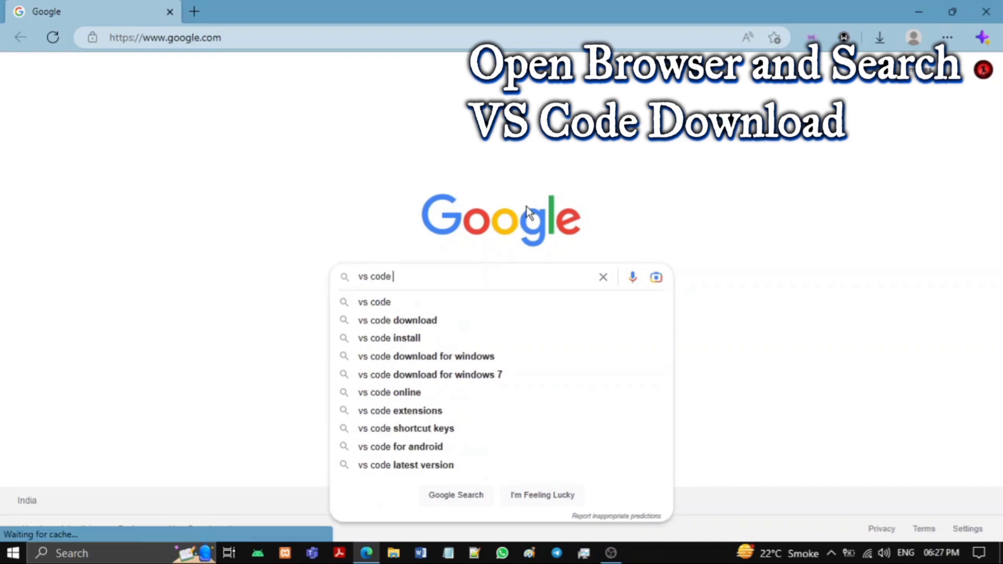
- Search the web for "vs code download" and open the official Visual Studio Code download page
text(ad)
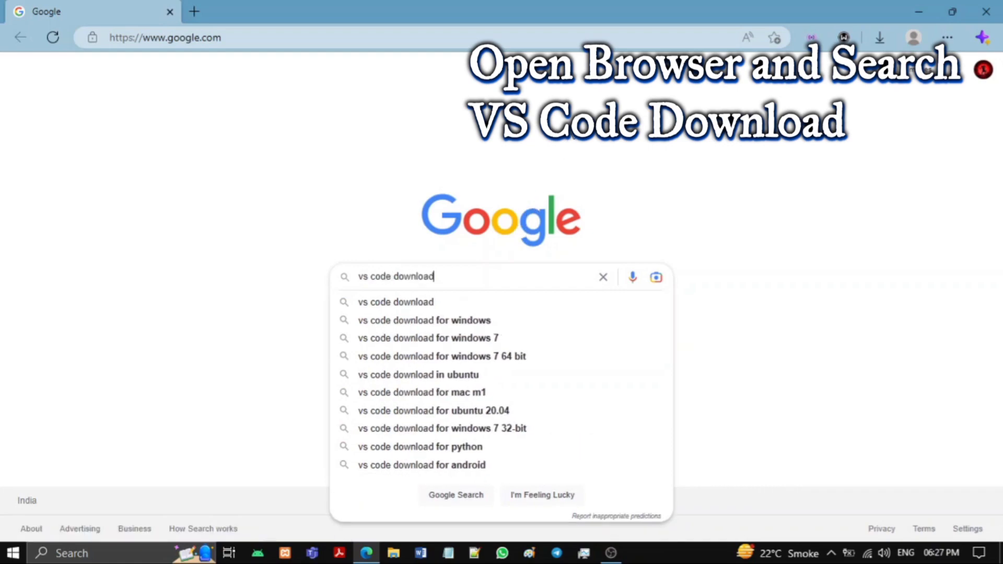
key(Return)
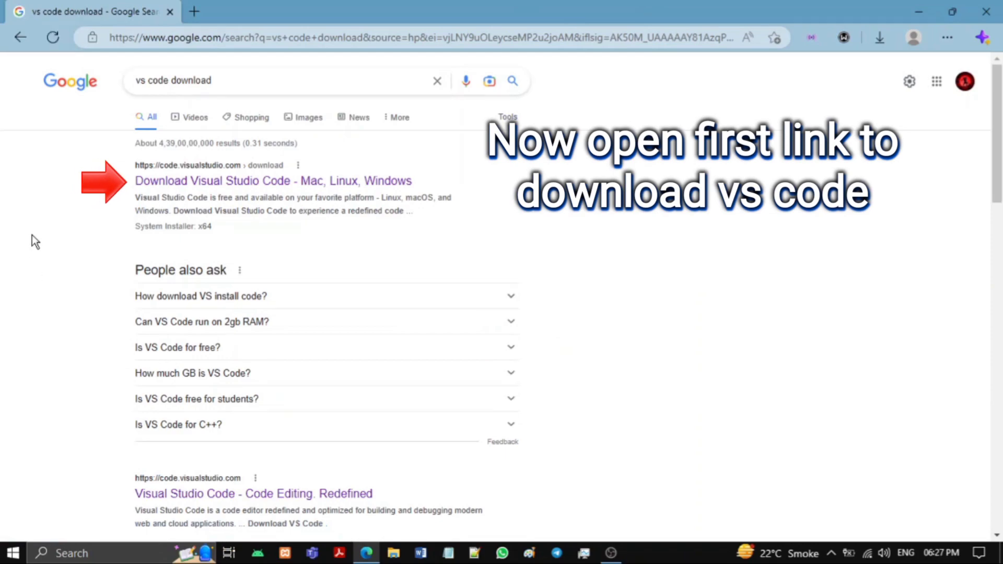
click(184, 183)
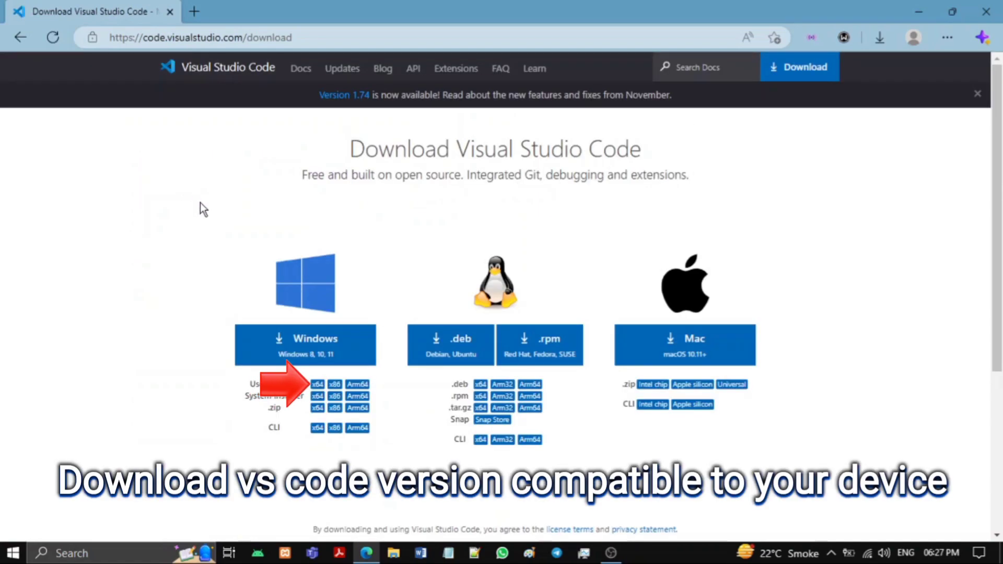
- Download the Windows x64 User Installer of Visual Studio Code and run the downloaded setup file
click(316, 384)
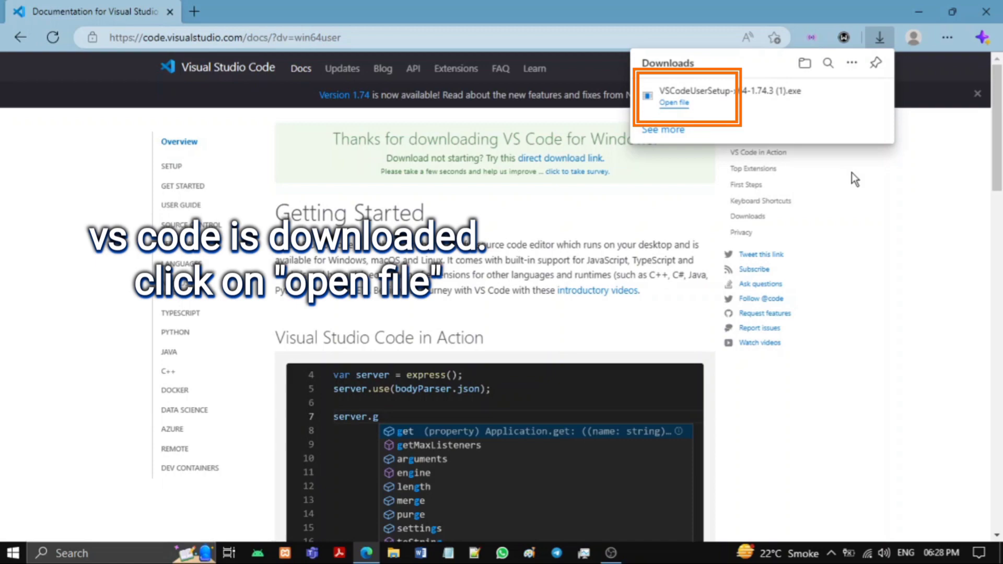
click(674, 103)
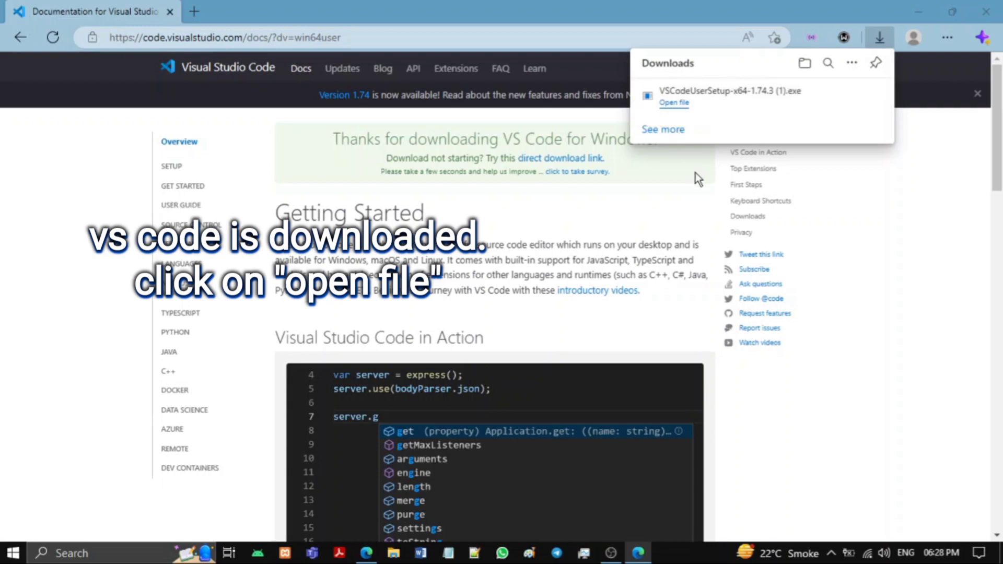
click(836, 187)
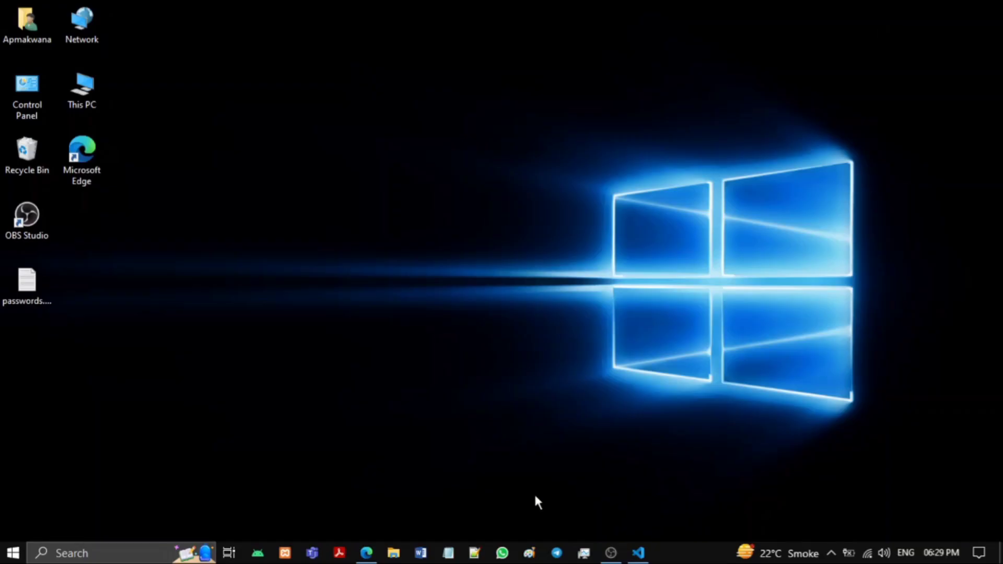
- Bring up the Visual Studio Code setup, accept the license agreement and continue
click(639, 554)
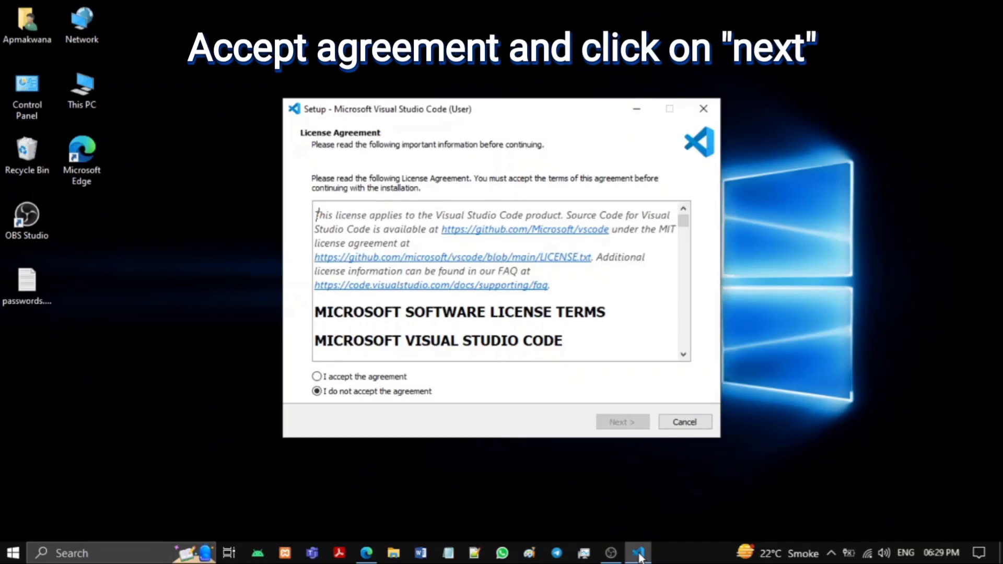
click(335, 377)
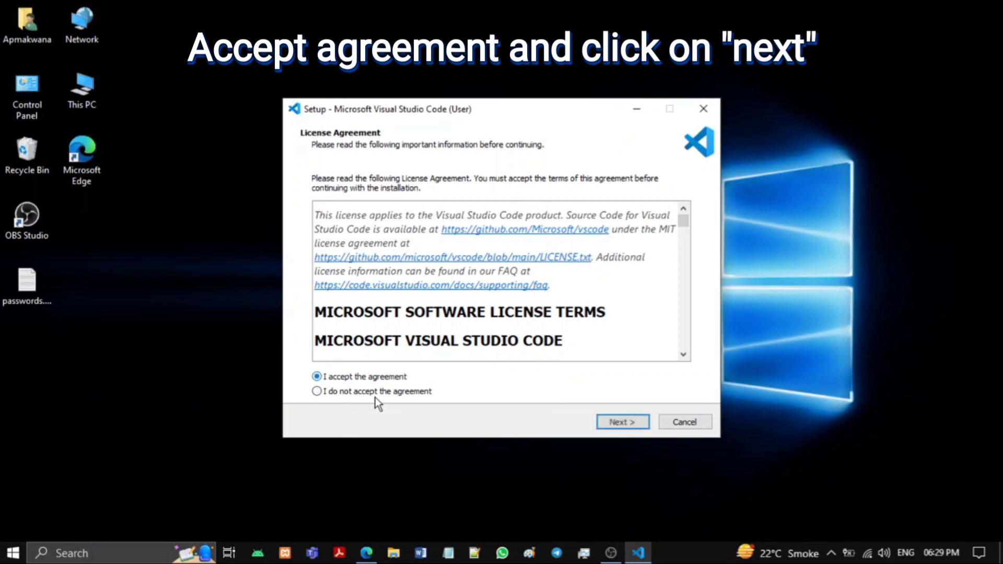
click(625, 425)
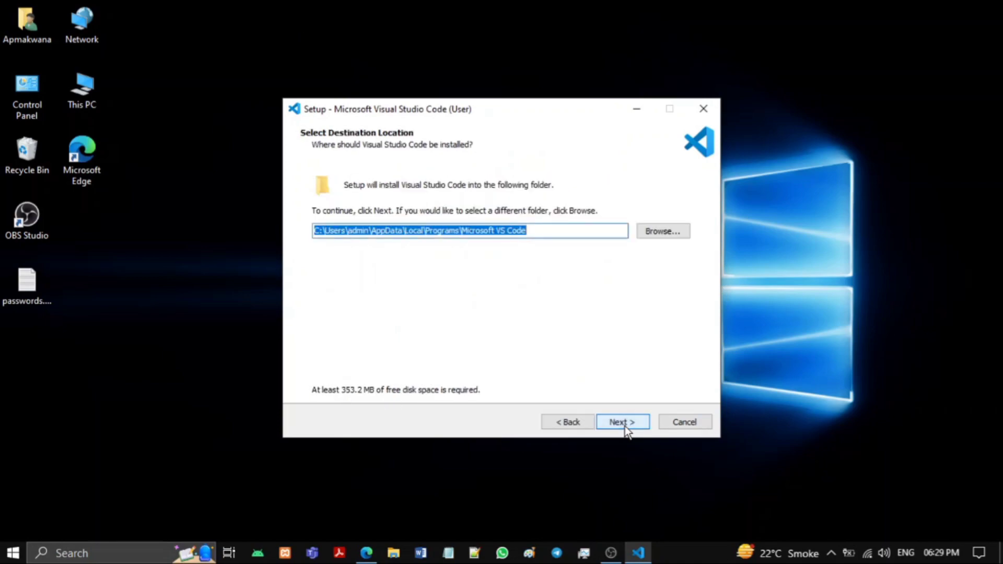
- Set the installation destination to E:\VSCode\Microsoft VS Code by choosing the VSCode folder on drive E, and continue
click(664, 232)
scroll(471, 321, up, 10)
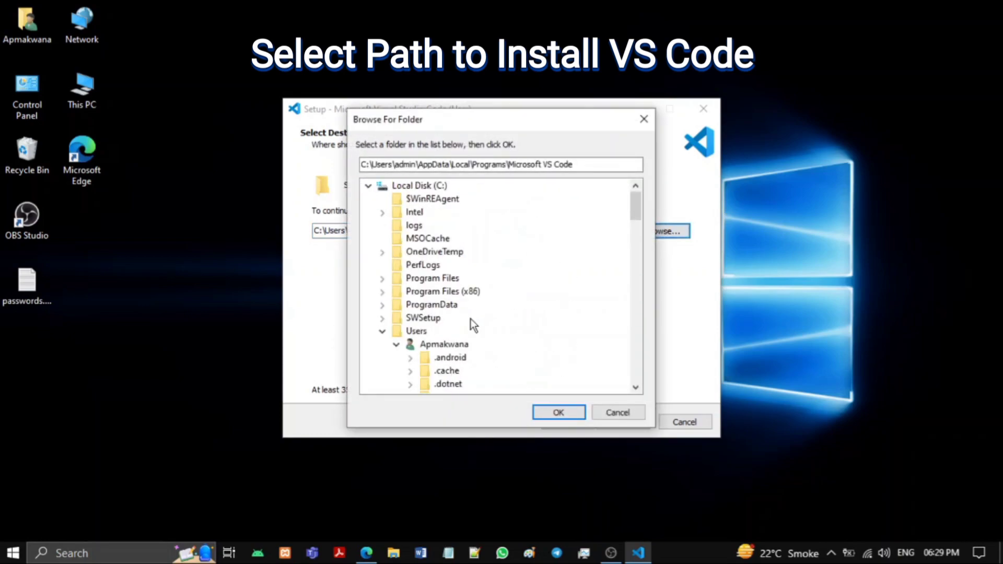
click(372, 186)
click(413, 212)
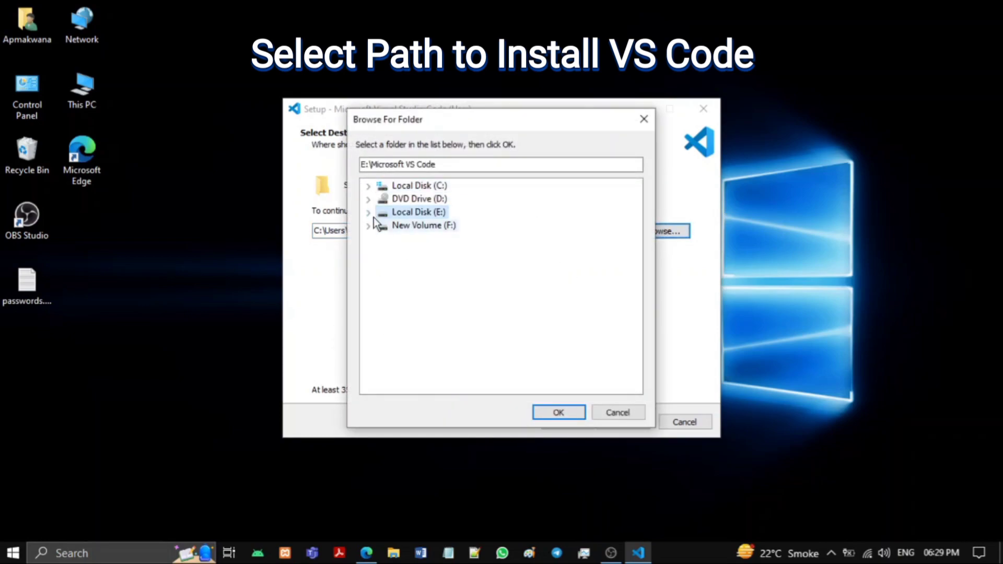
click(369, 212)
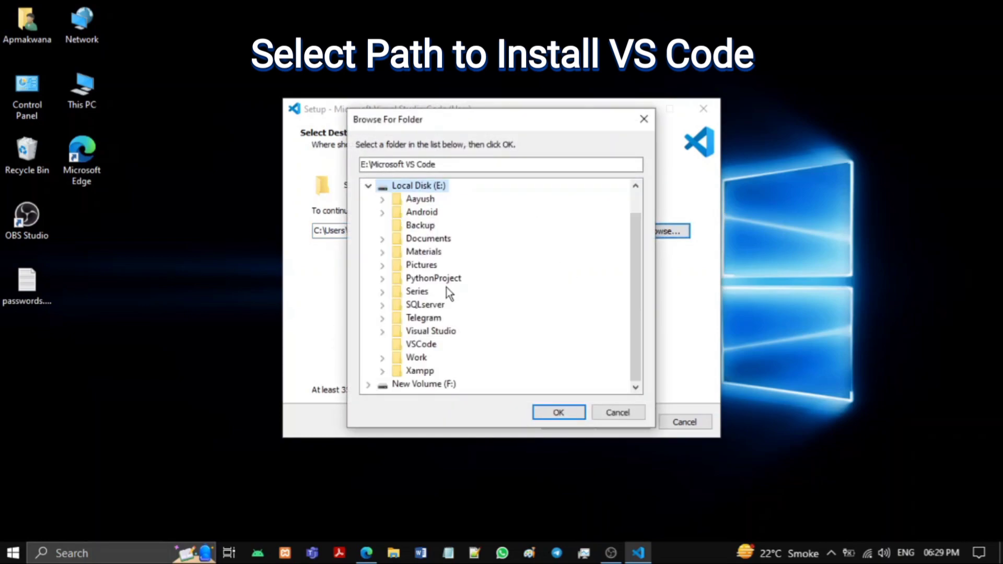
click(421, 345)
click(568, 413)
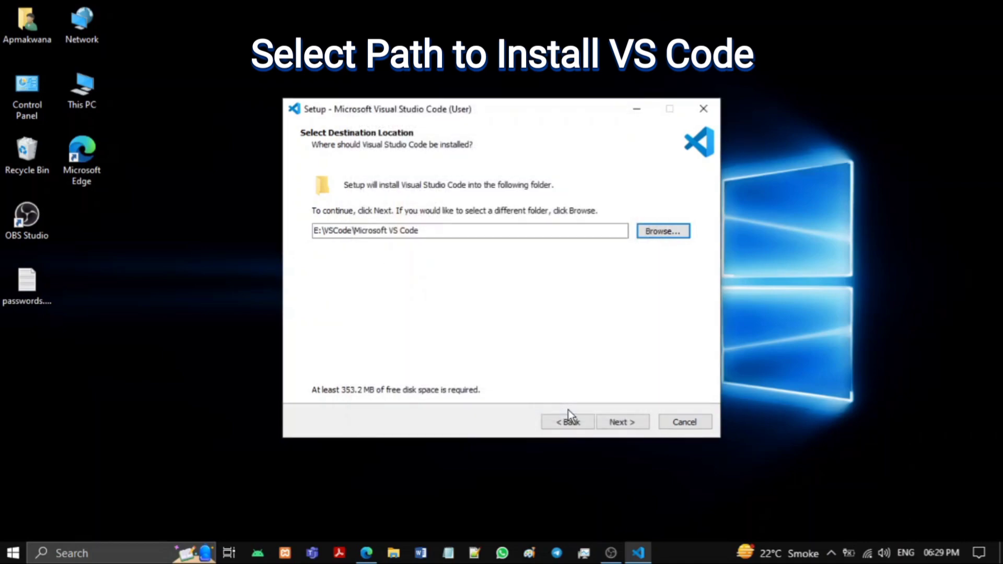
click(618, 423)
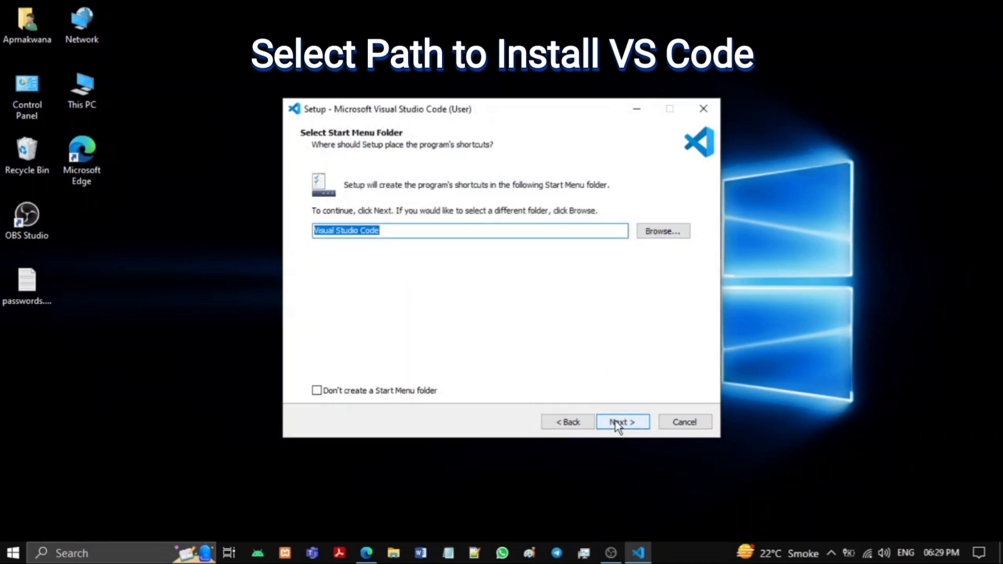
- Keep the default Start Menu folder and enable the desktop icon and both "Open with Code" context menu tasks
click(619, 423)
click(319, 273)
click(319, 257)
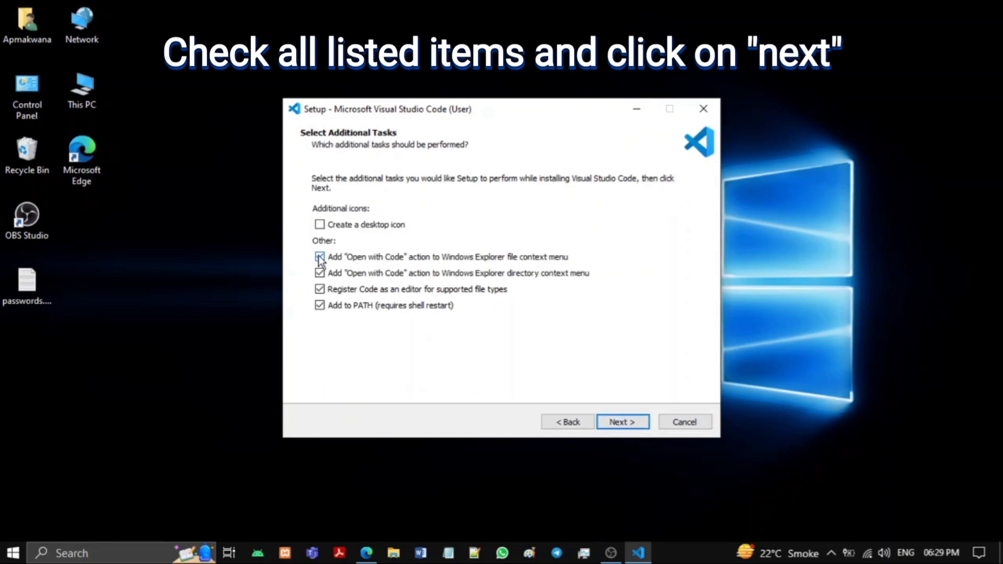
click(320, 224)
click(623, 422)
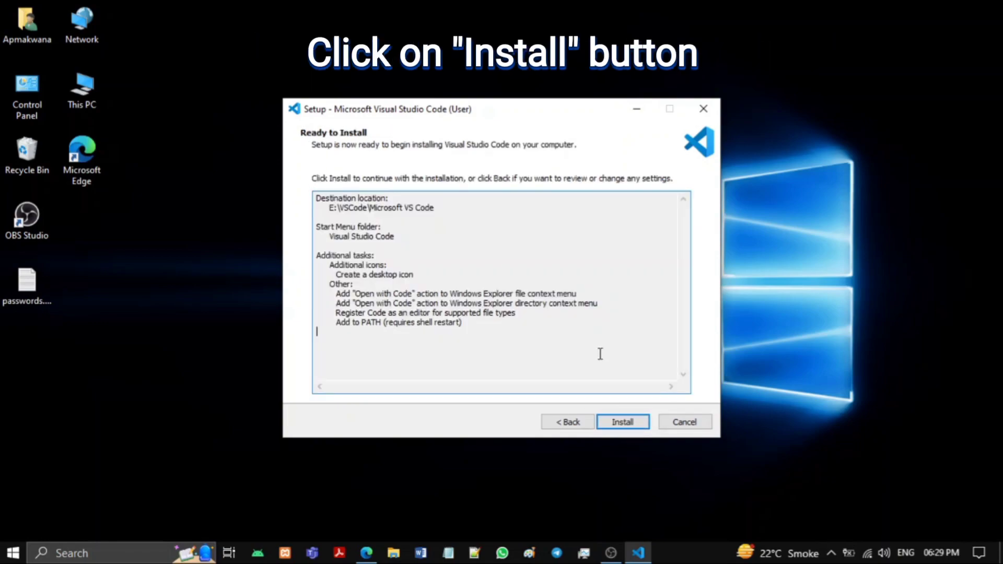
- Install Visual Studio Code and finish the setup with the launch option turned off
click(631, 422)
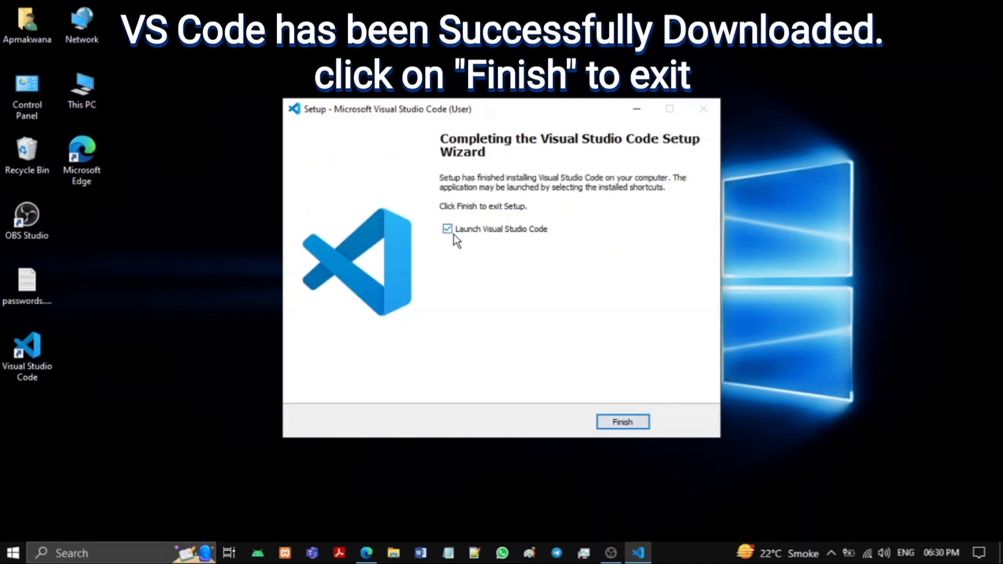
click(452, 231)
click(631, 424)
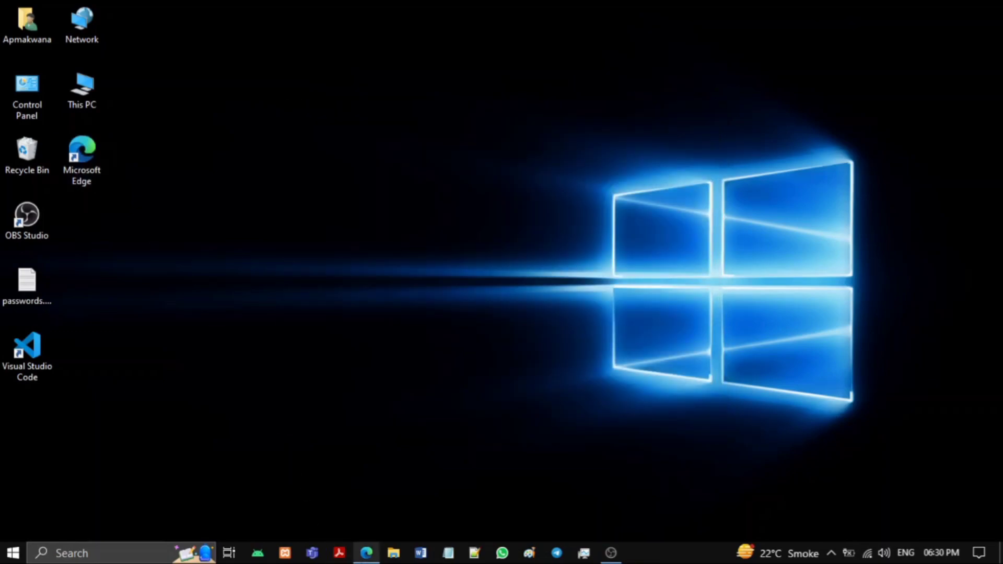
- Switch to Microsoft Edge and search for "mingw compiler" in a new tab
click(367, 554)
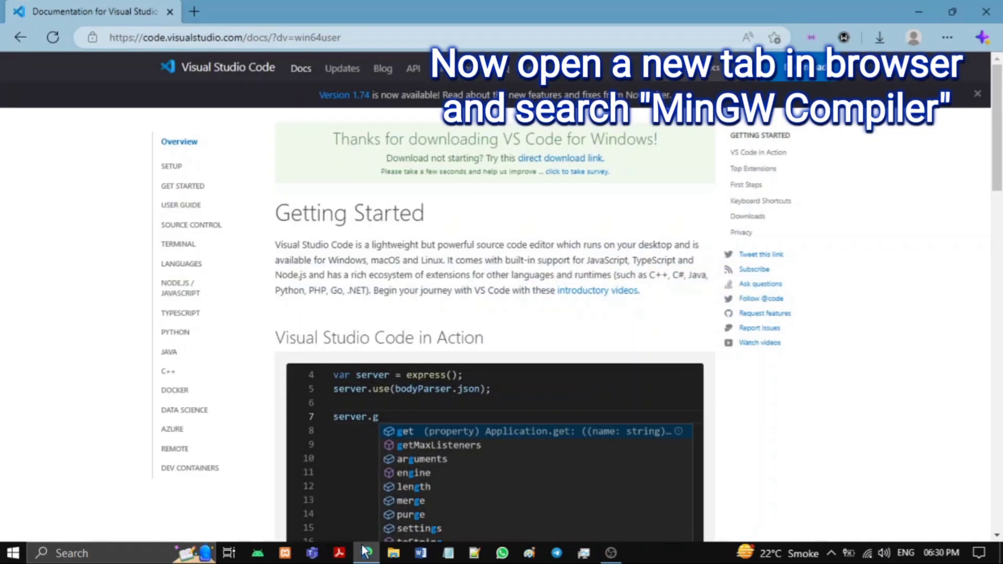
click(195, 12)
click(348, 158)
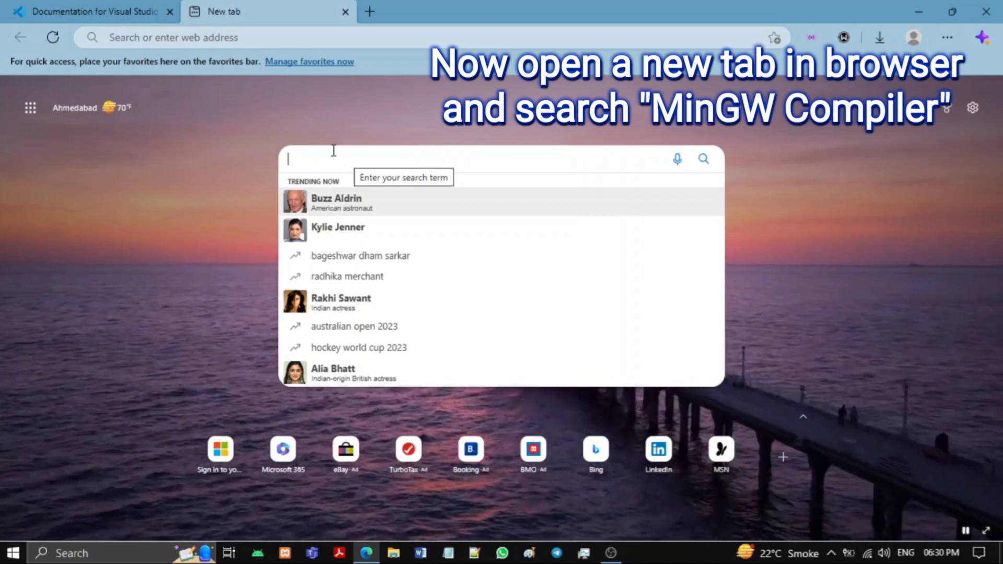
text(min)
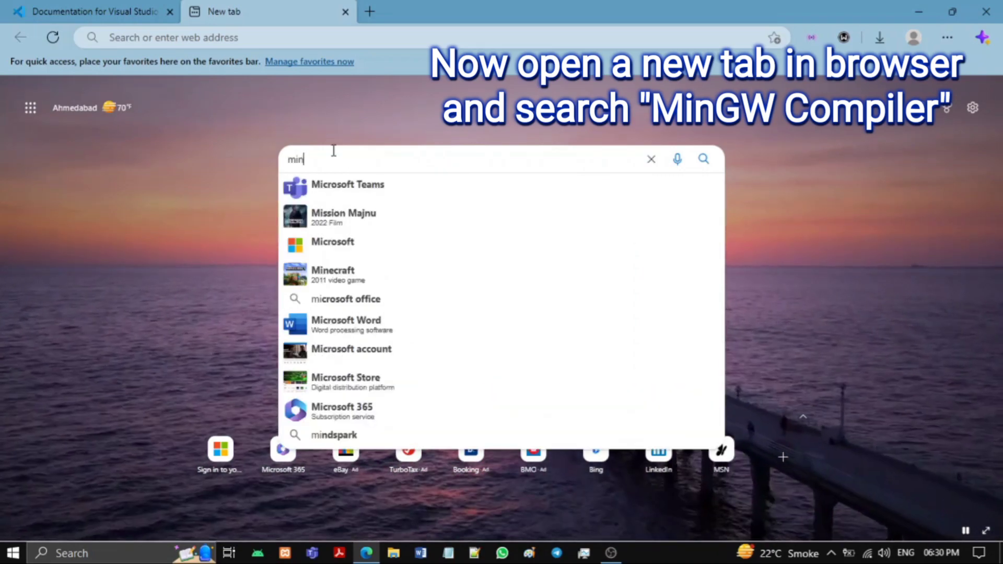
text(gw)
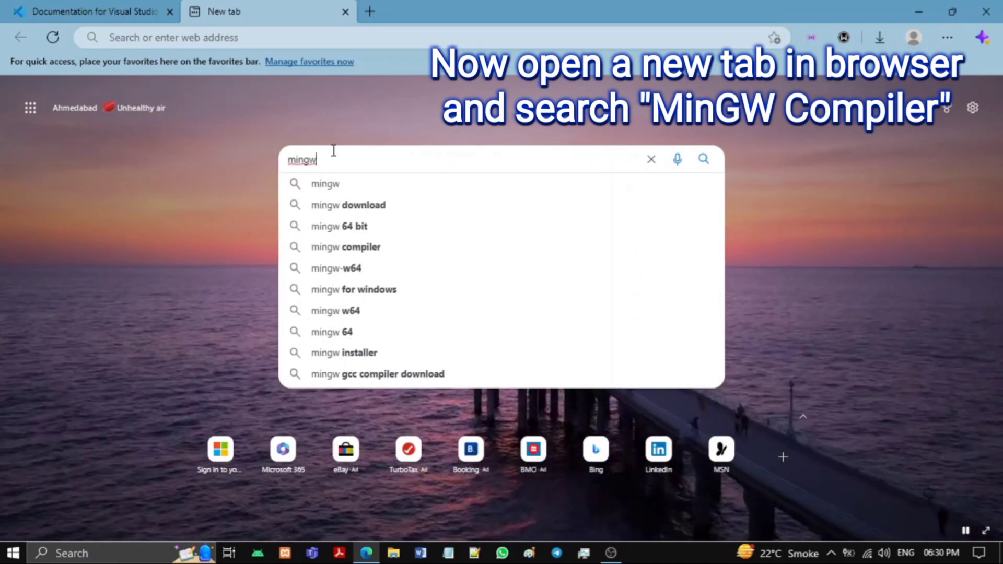
text( comp)
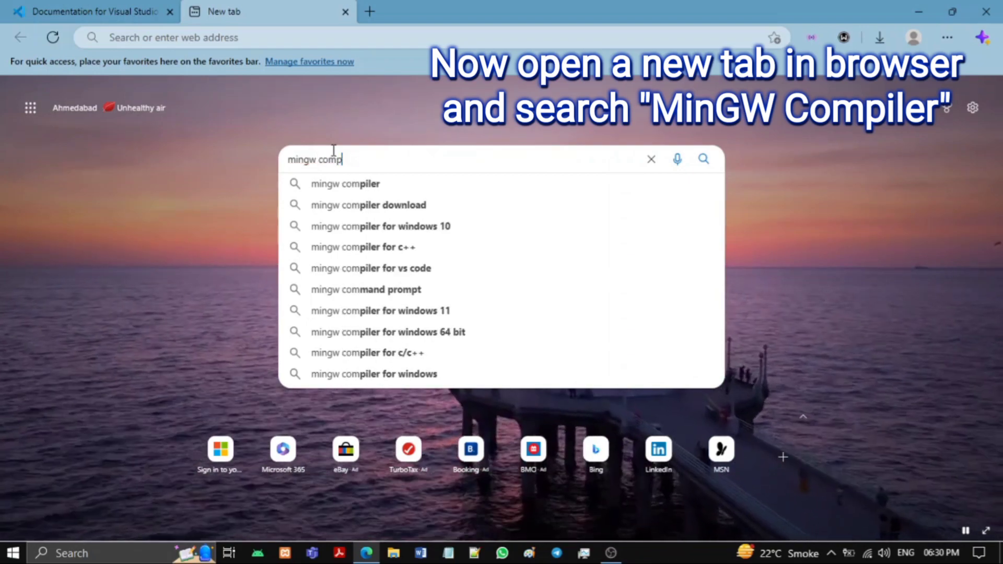
text(iler)
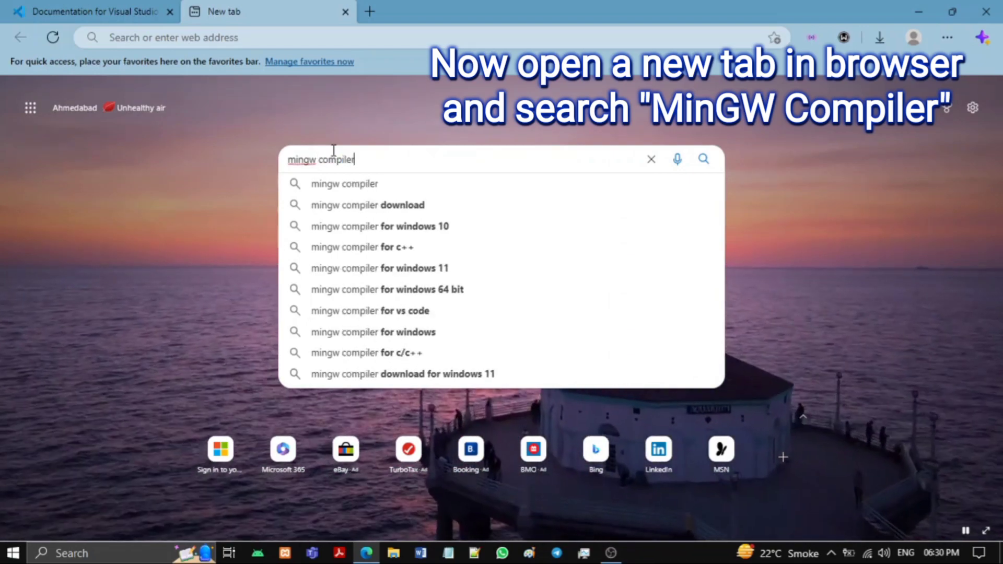
key(Return)
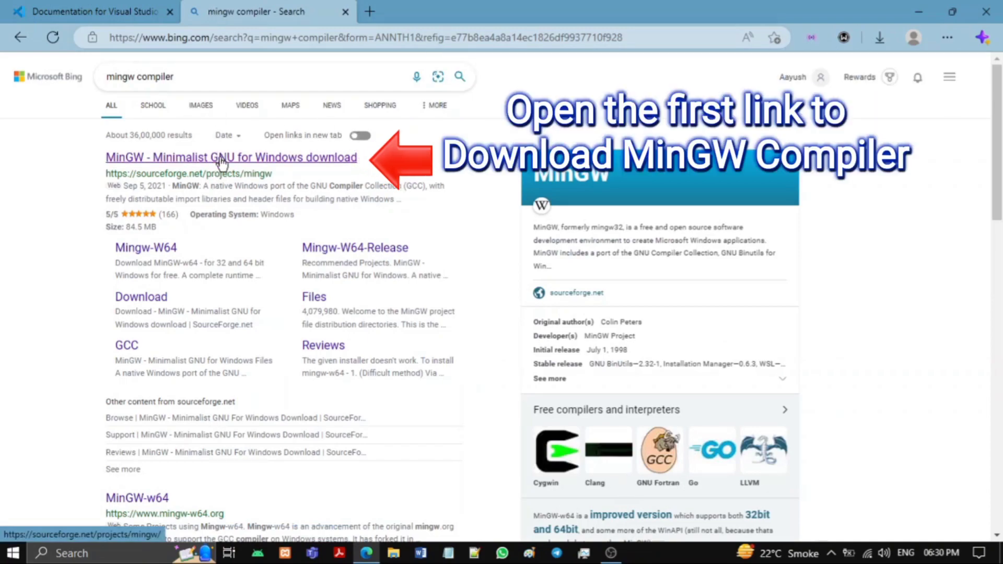
- Open the SourceForge page for MinGW - Minimalist GNU for Windows and download the installer
mouse_move(222, 162)
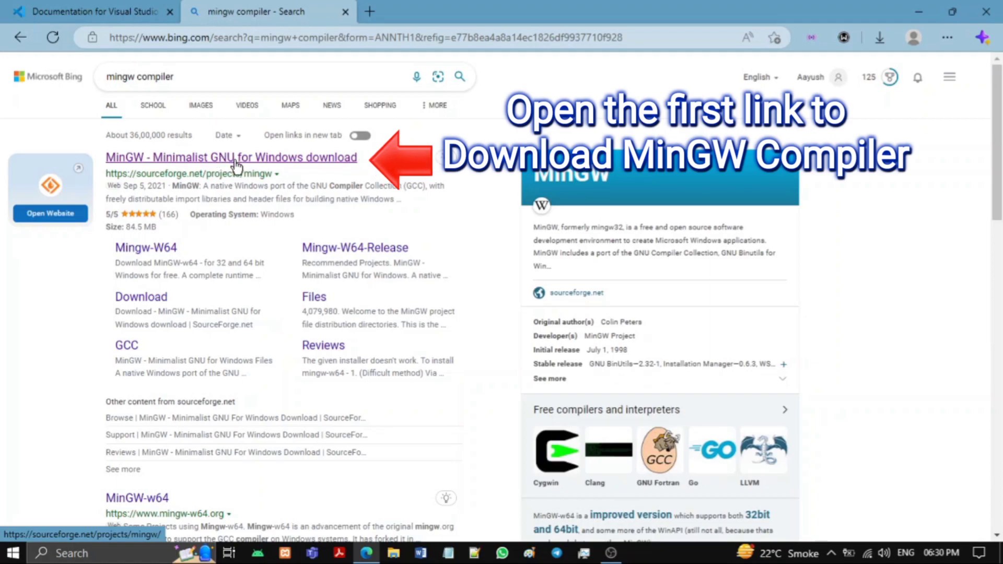
click(248, 164)
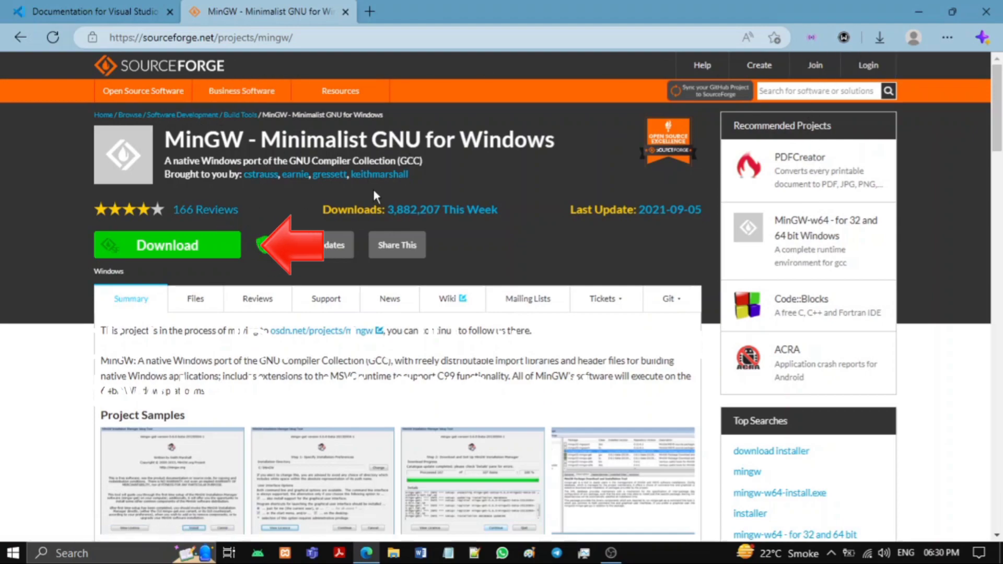
click(191, 247)
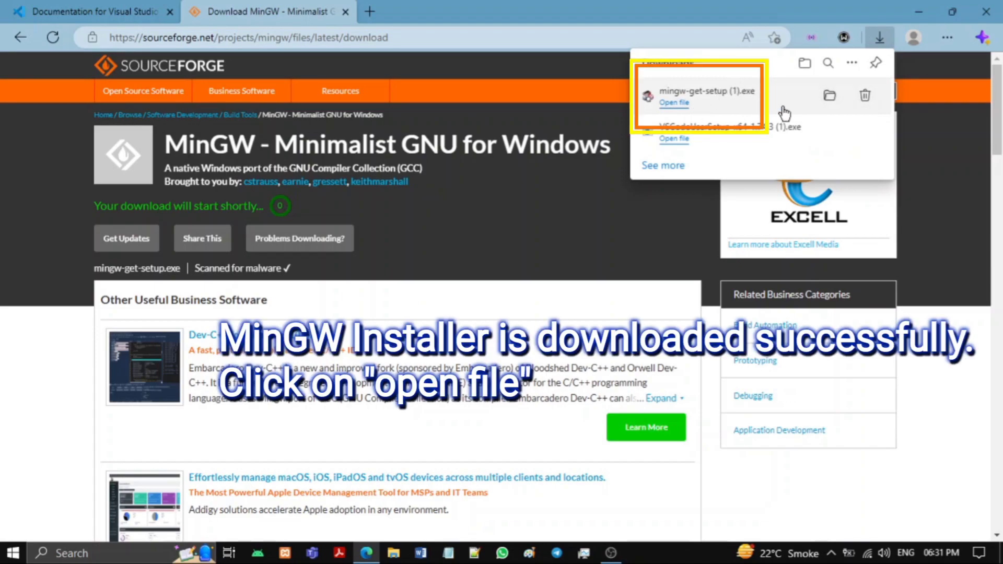
- Run the downloaded mingw-get-setup file and clear the browser away from the setup tool
click(674, 103)
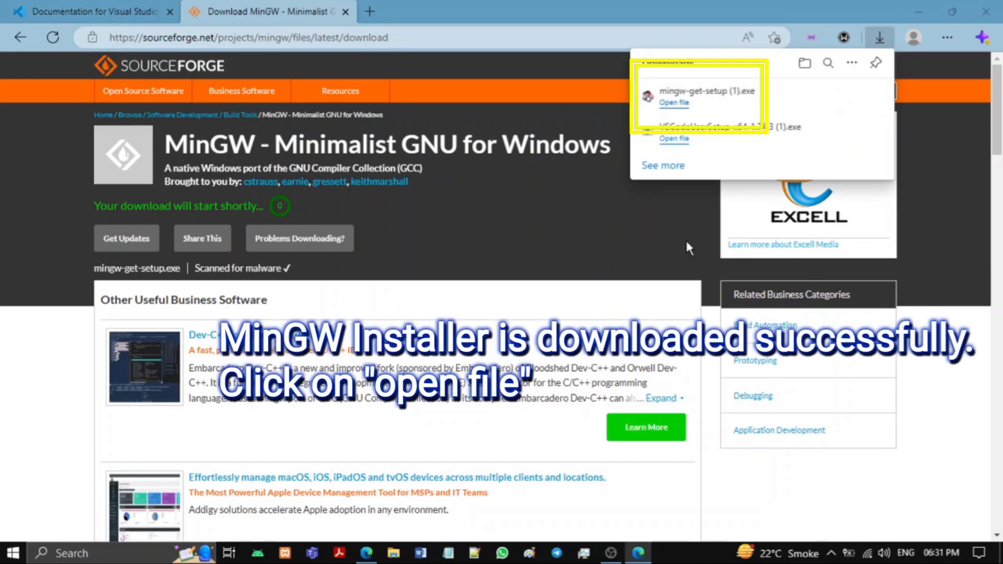
click(367, 554)
click(367, 554)
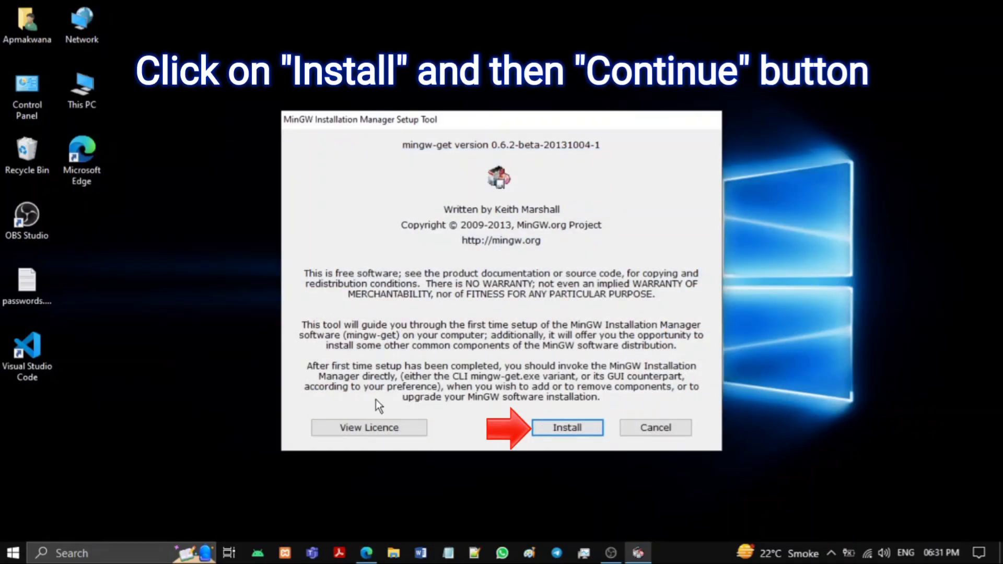
- Install the MinGW Installation Manager in C:\MinGW without a desktop shortcut and continue to its package list
click(565, 426)
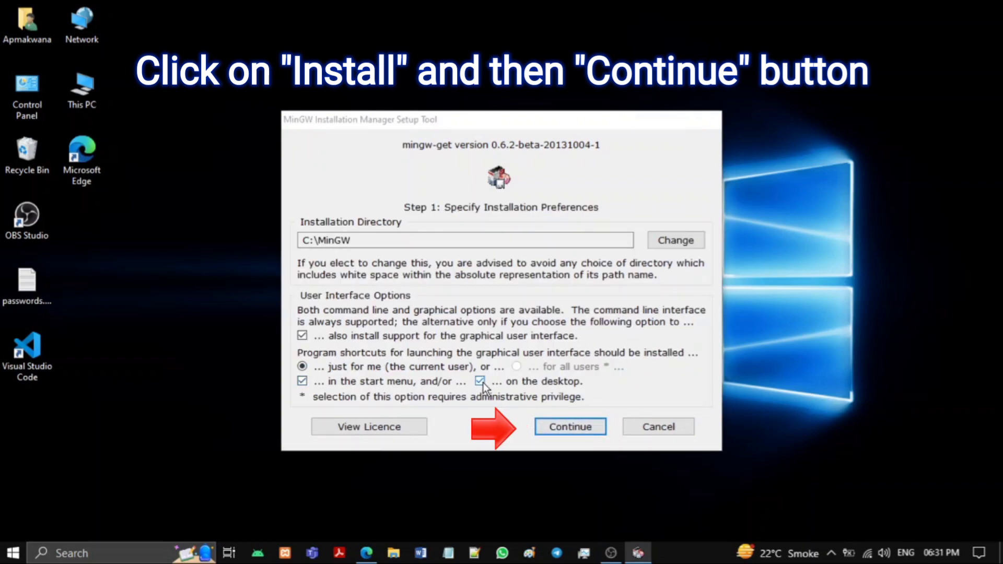
click(481, 381)
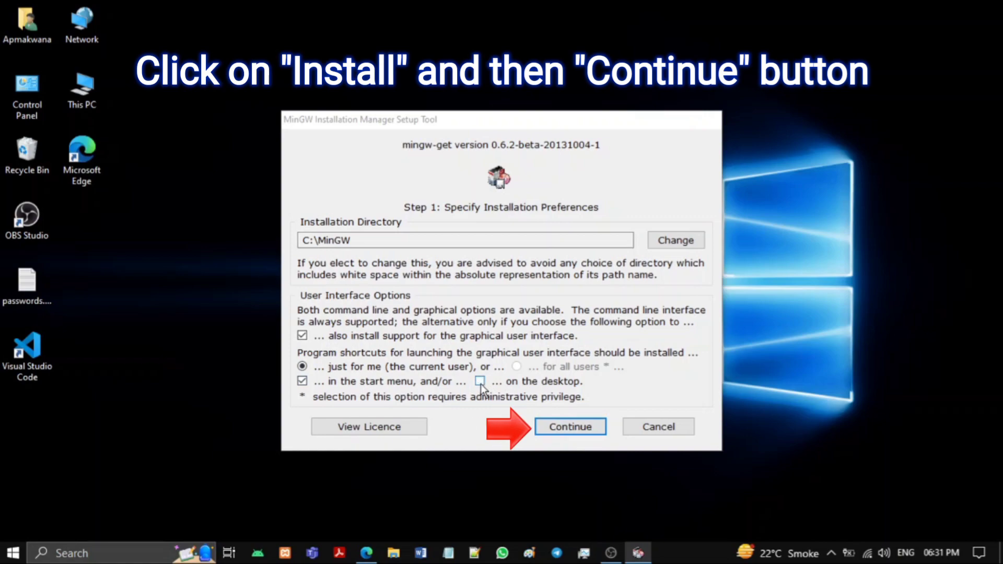
click(588, 430)
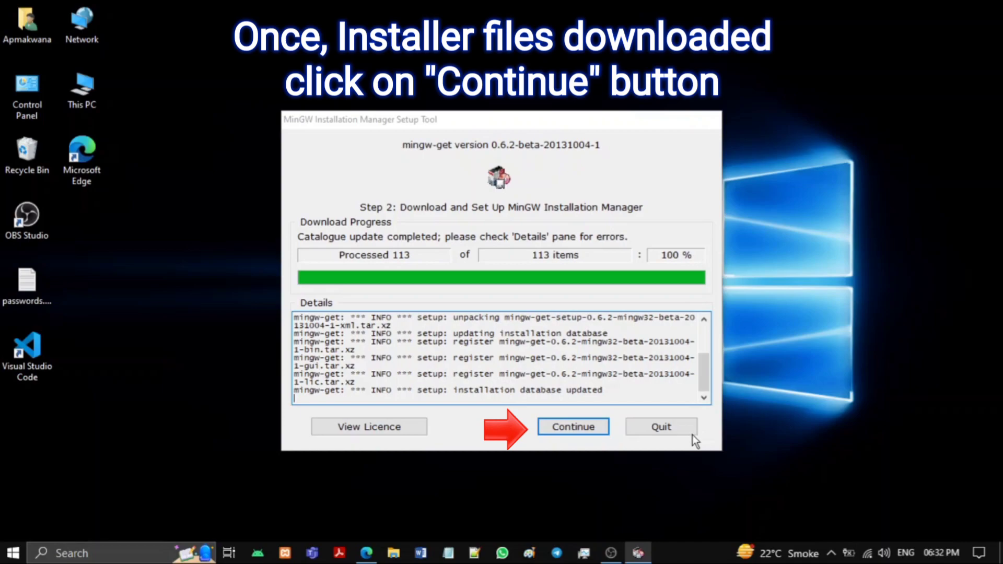
click(592, 430)
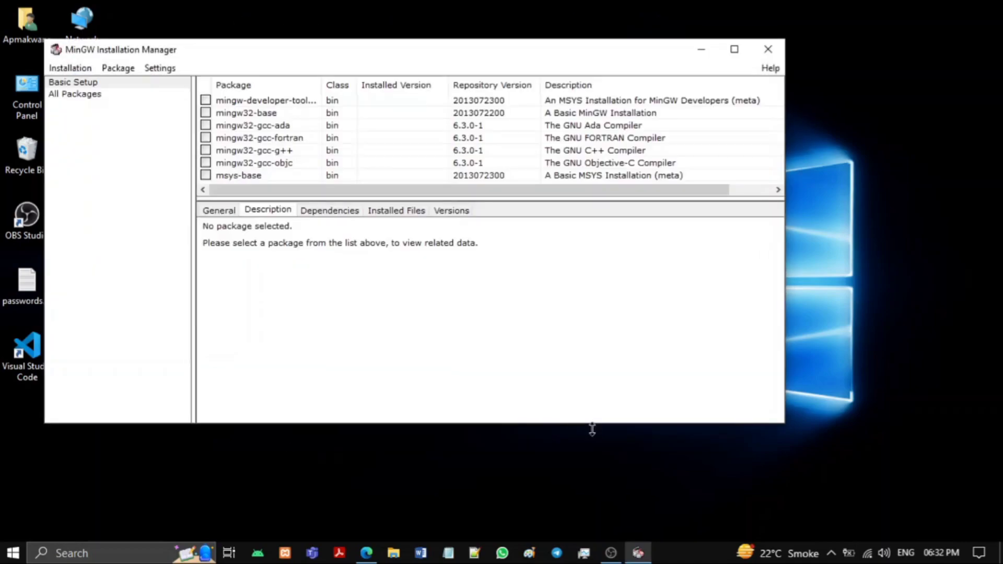
- Mark the MinGW developer, mingw32-base, and GNU Ada, FORTRAN, C++ and Objective-C compiler packages for installation
click(282, 100)
right_click(282, 100)
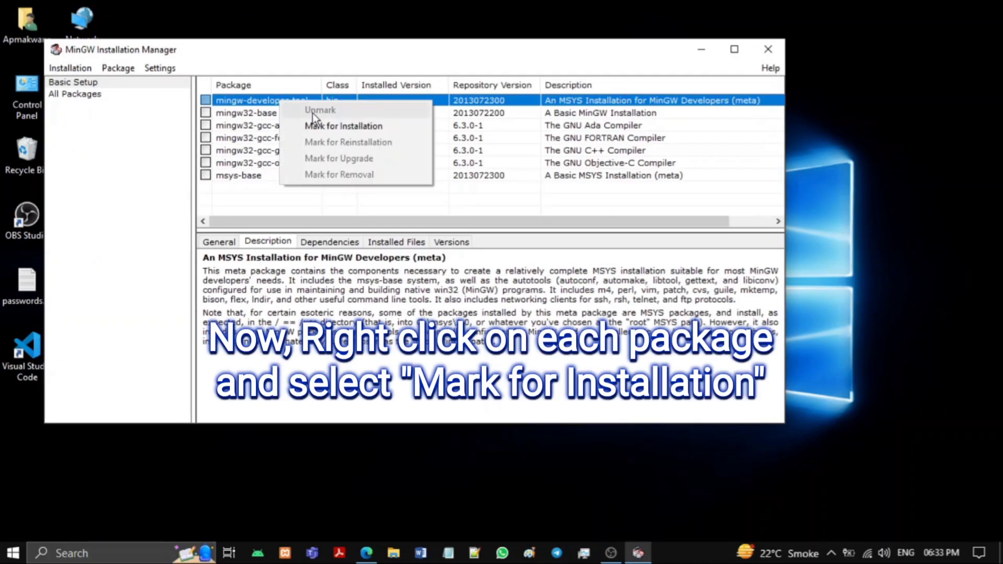
click(268, 113)
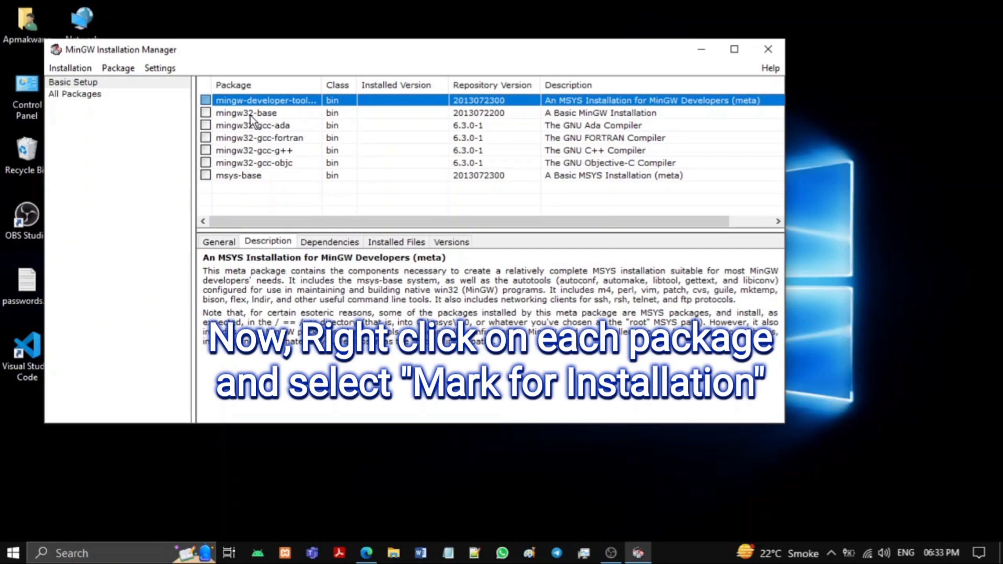
click(245, 114)
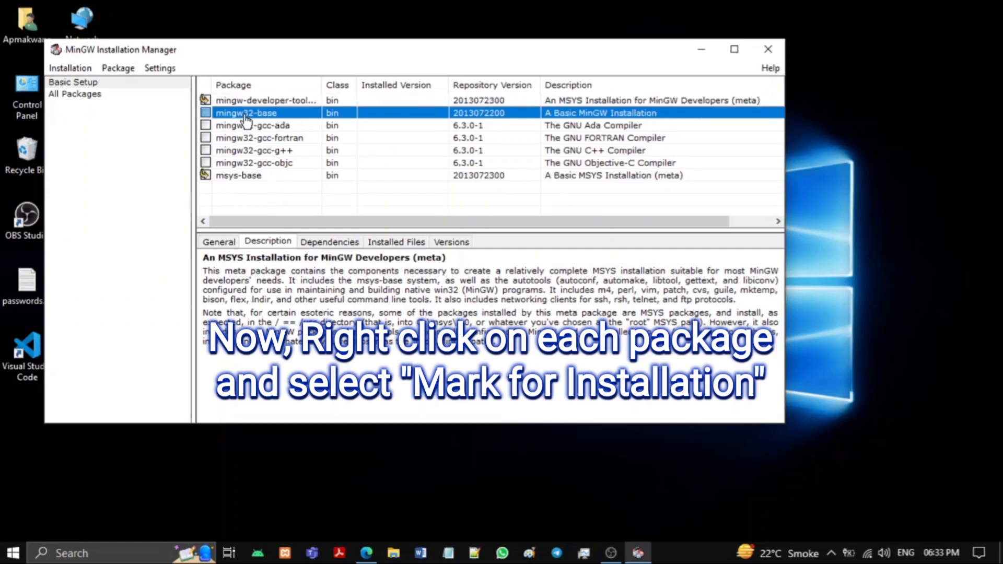
right_click(270, 128)
click(278, 151)
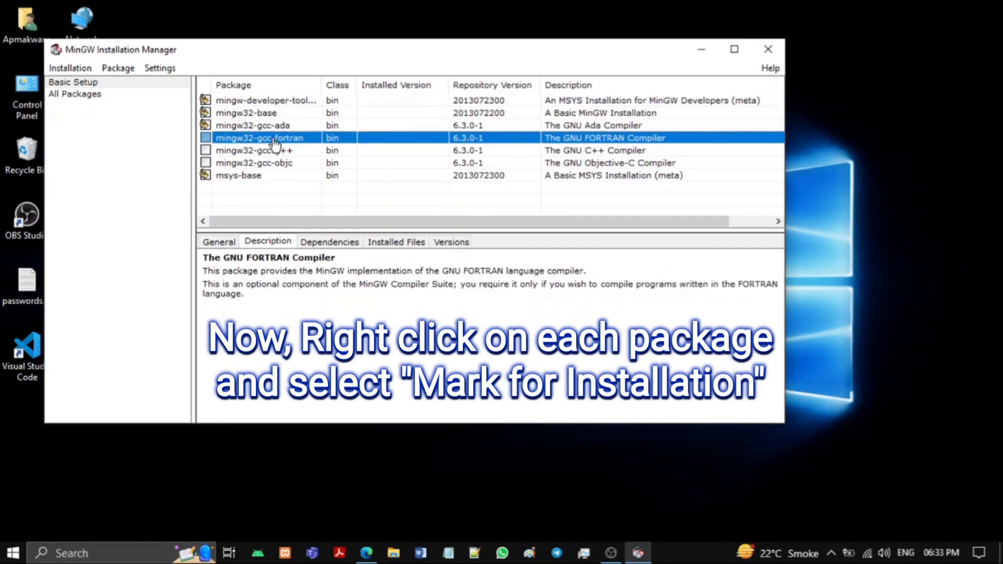
right_click(273, 138)
click(299, 164)
right_click(246, 150)
click(285, 176)
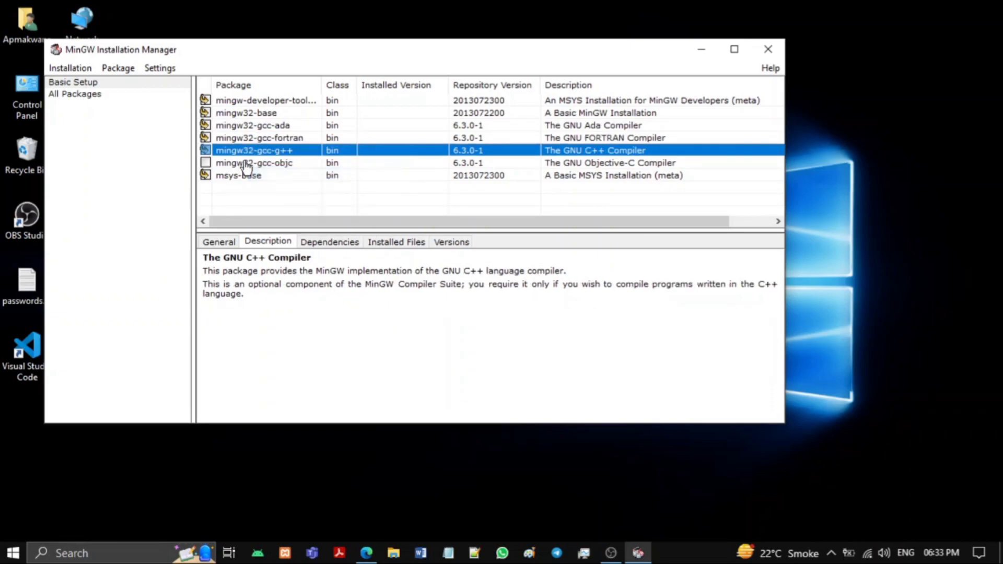
right_click(246, 162)
click(291, 187)
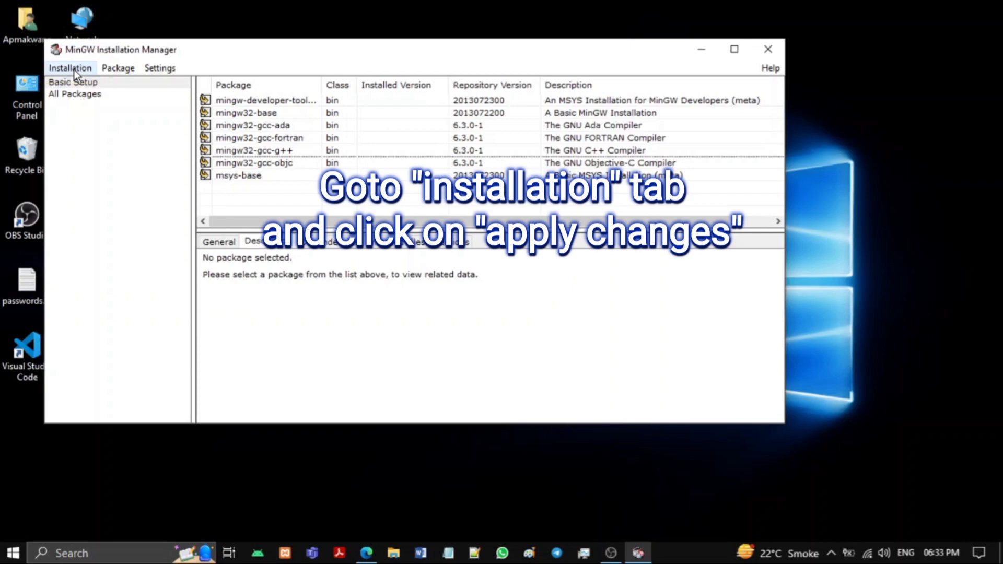
- Apply the scheduled package changes to install the marked packages, and close the MinGW Installation Manager
click(74, 70)
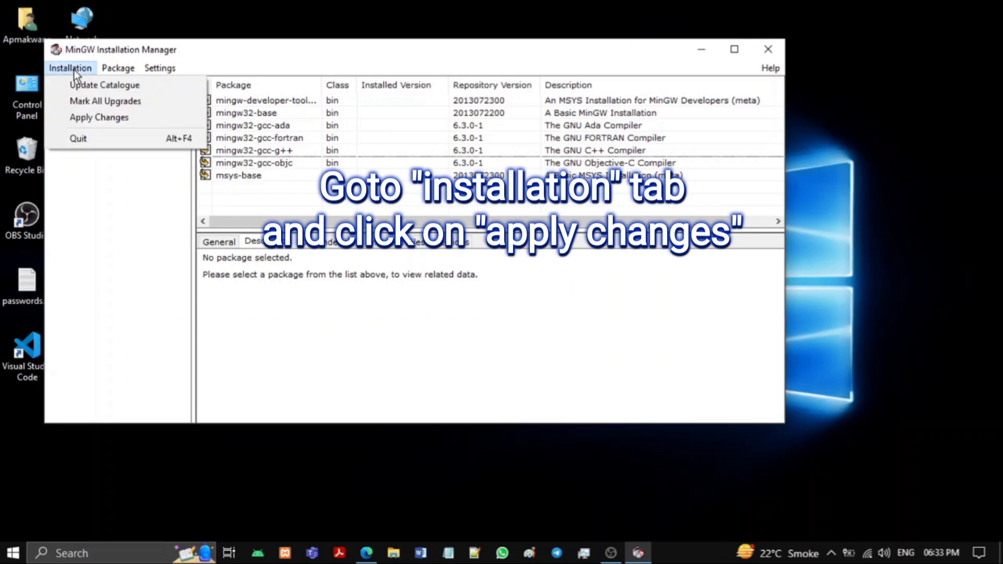
click(97, 117)
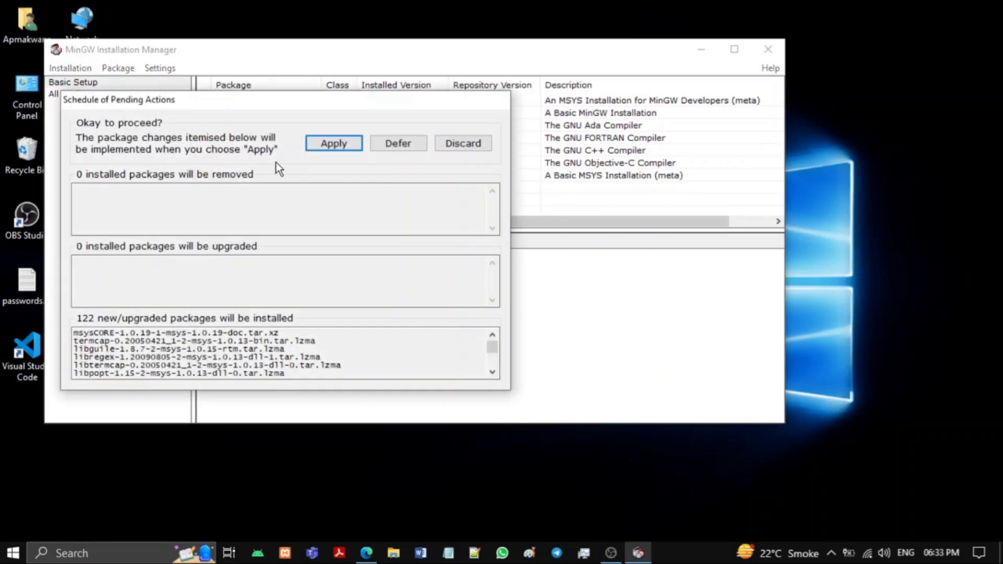
click(337, 142)
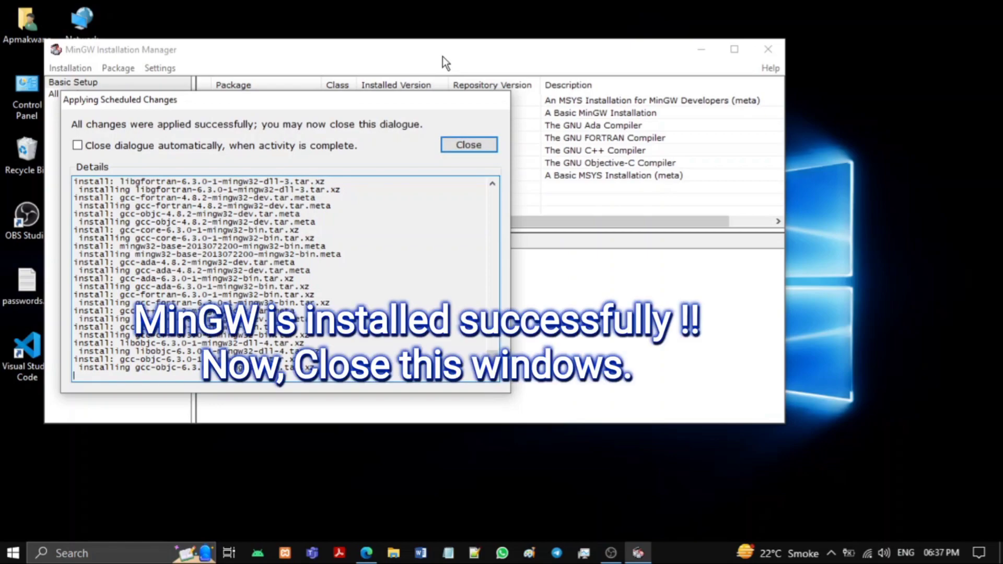
click(457, 148)
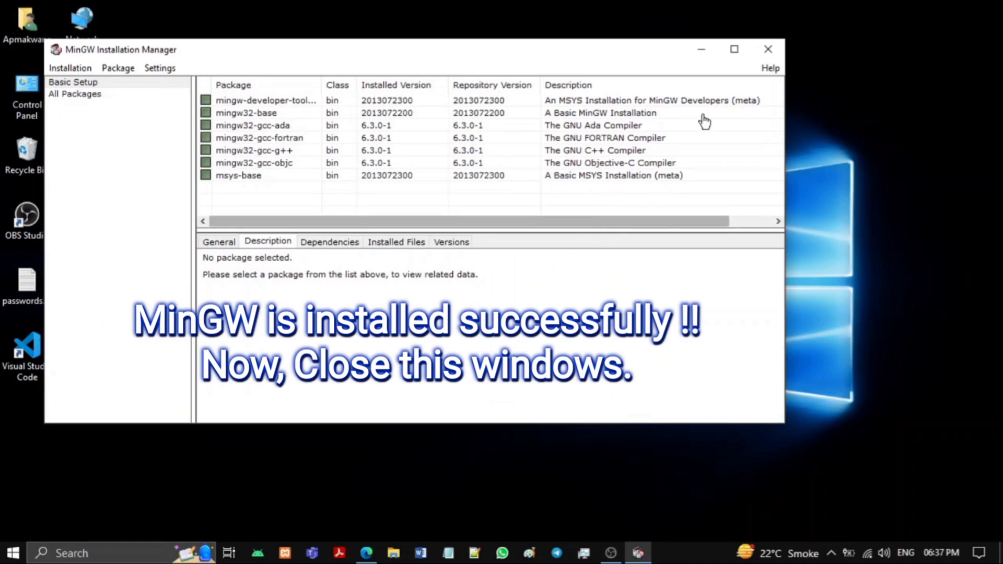
click(769, 49)
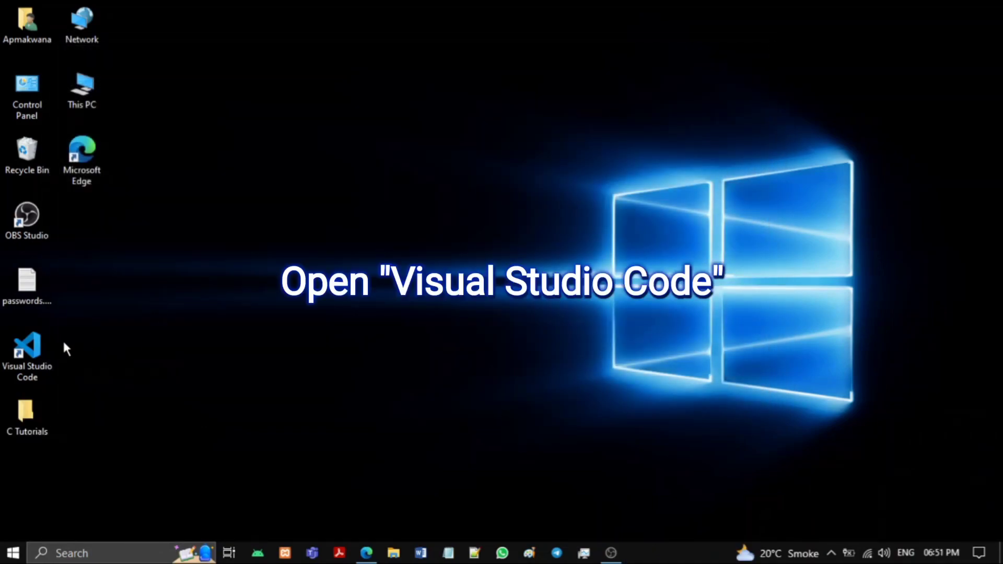
- Launch Visual Studio Code and open the C Tutorials folder from the Desktop as the working folder
double_click(41, 346)
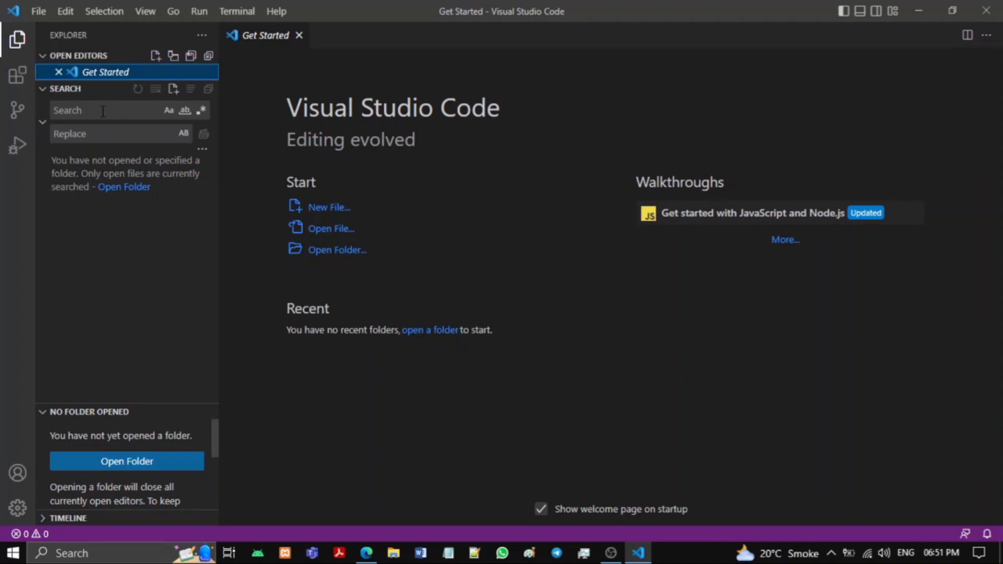
click(47, 56)
click(47, 73)
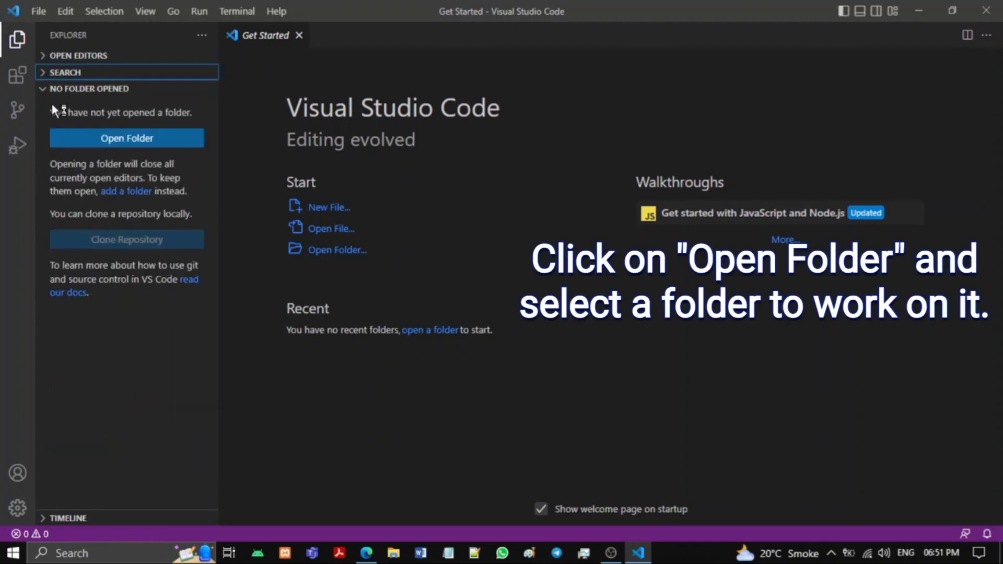
click(132, 139)
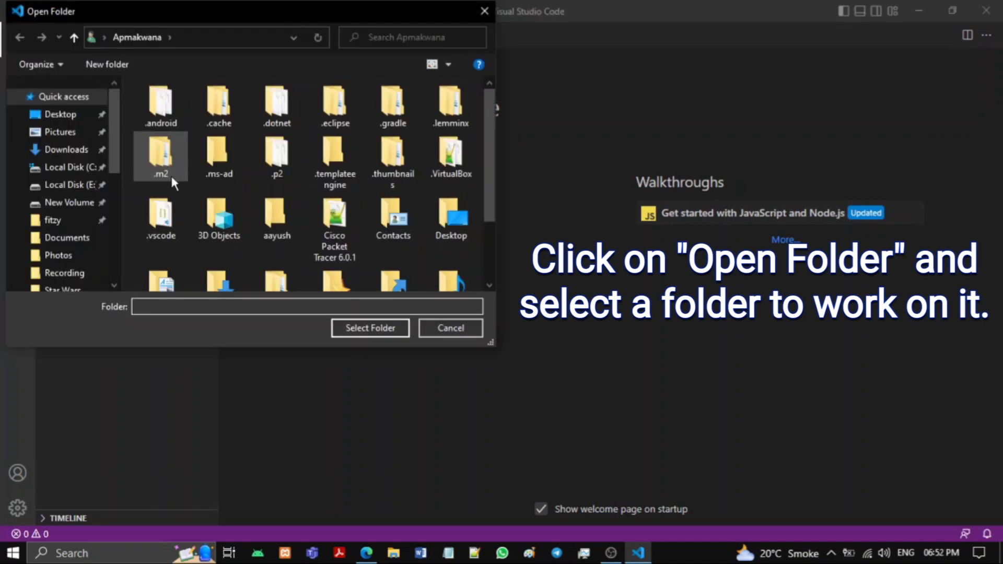
click(59, 114)
click(172, 139)
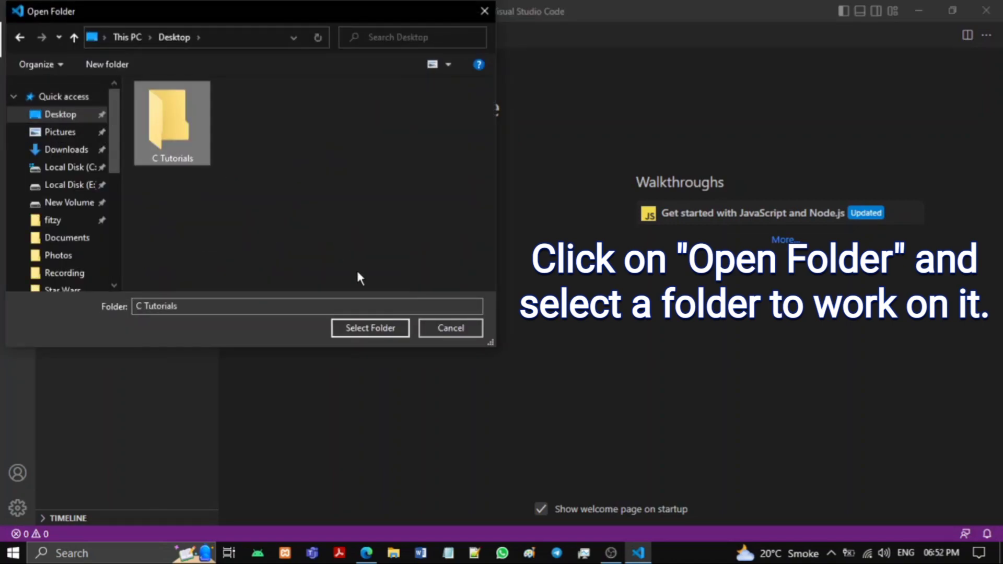
click(378, 329)
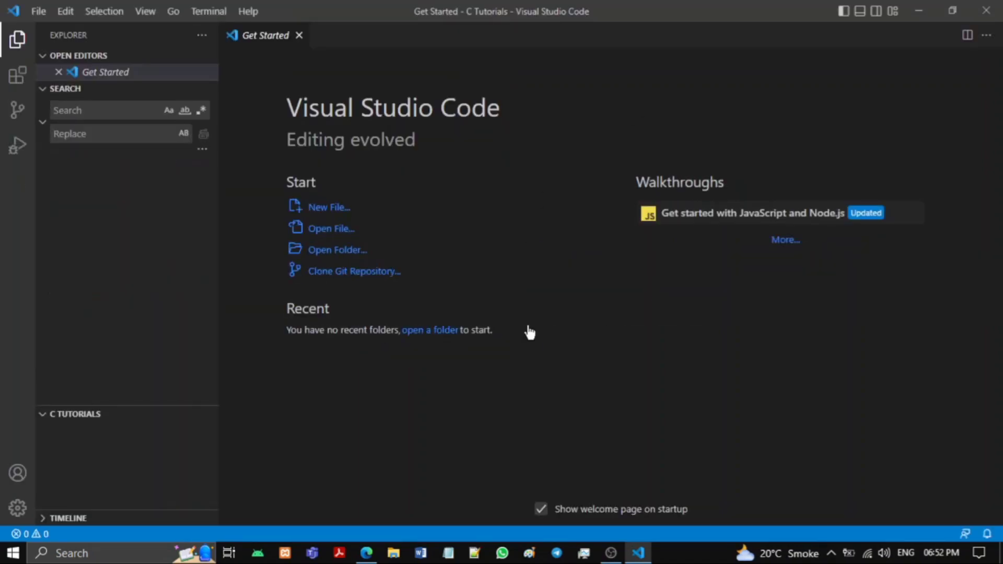
- Collapse the Open Editors and Search sections, close the Get Started page, and create a file named first.c in C Tutorials
click(46, 57)
click(47, 74)
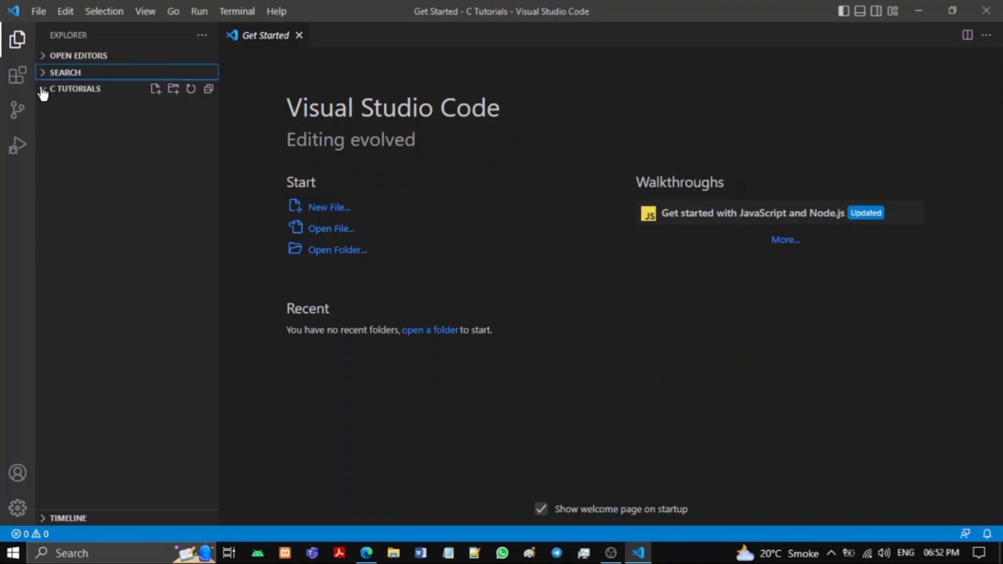
click(156, 91)
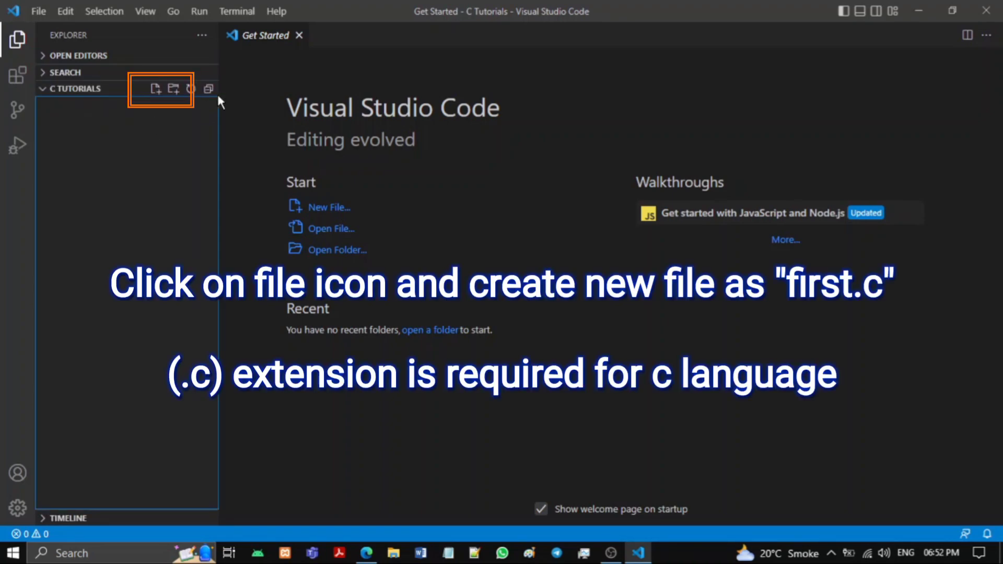
click(299, 36)
click(156, 89)
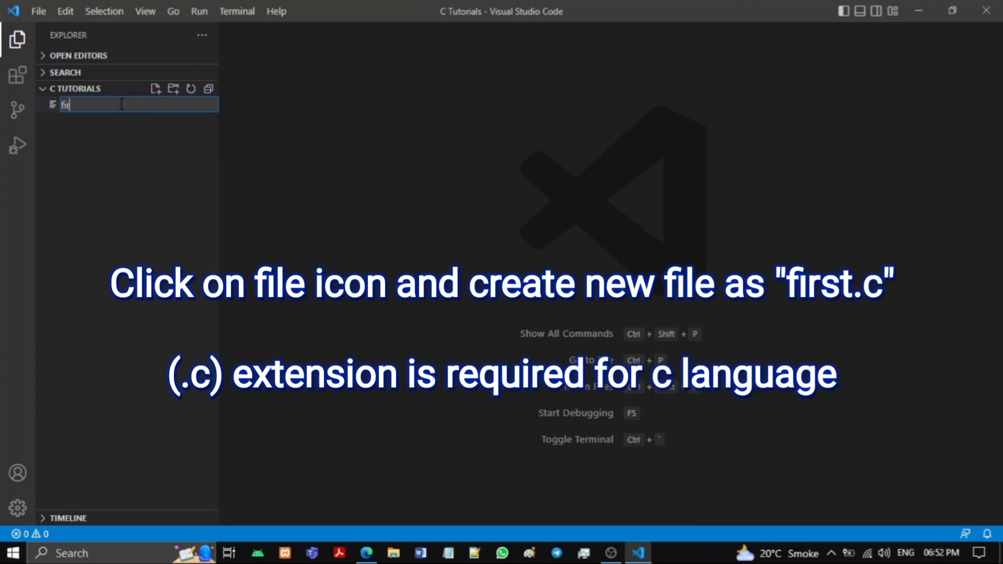
text(first.c)
key(Return)
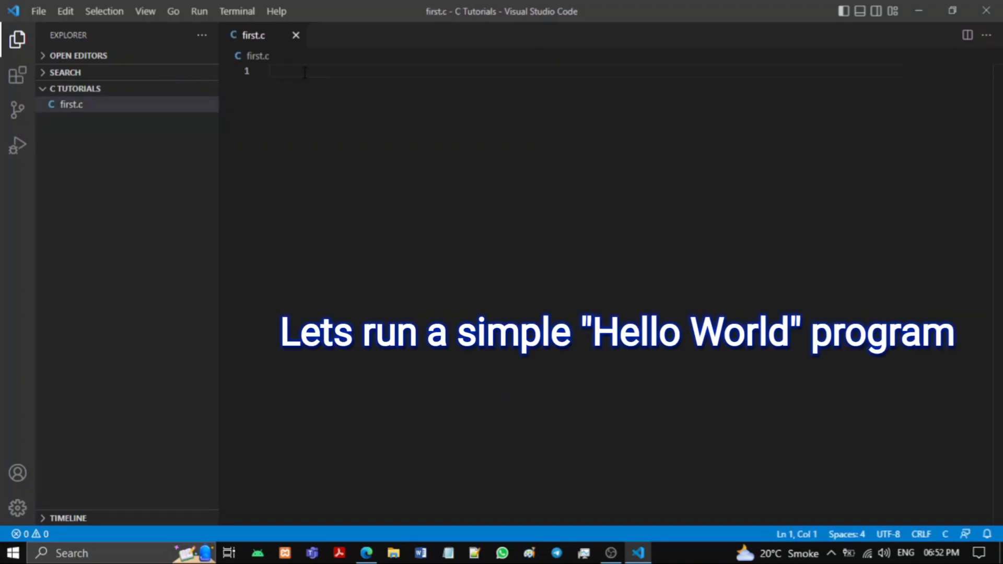
- Add #include<stdio.h> and #include<conio.h> as the first two lines of first.c
text(#include<)
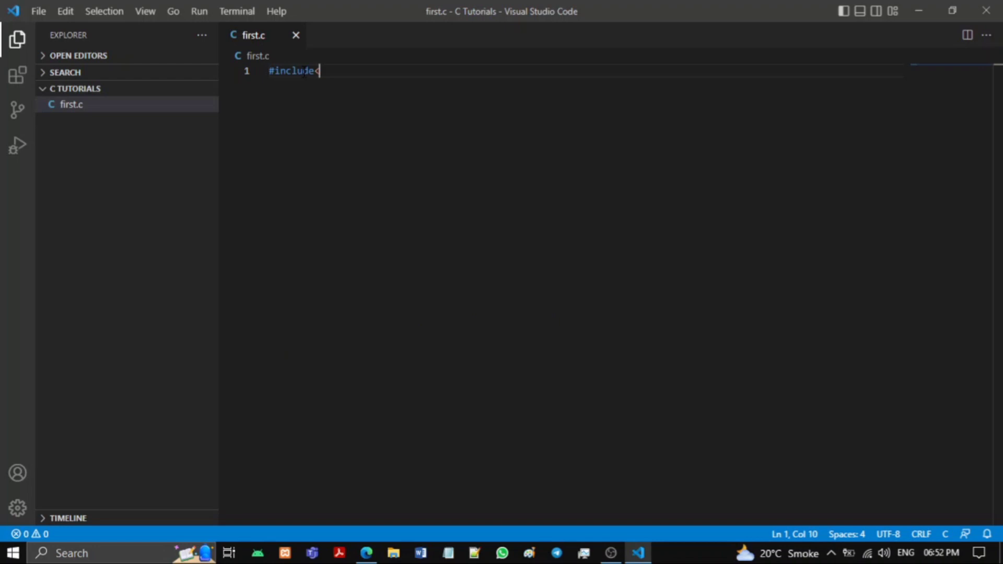
text(stdio.h>)
key(Return)
text(#)
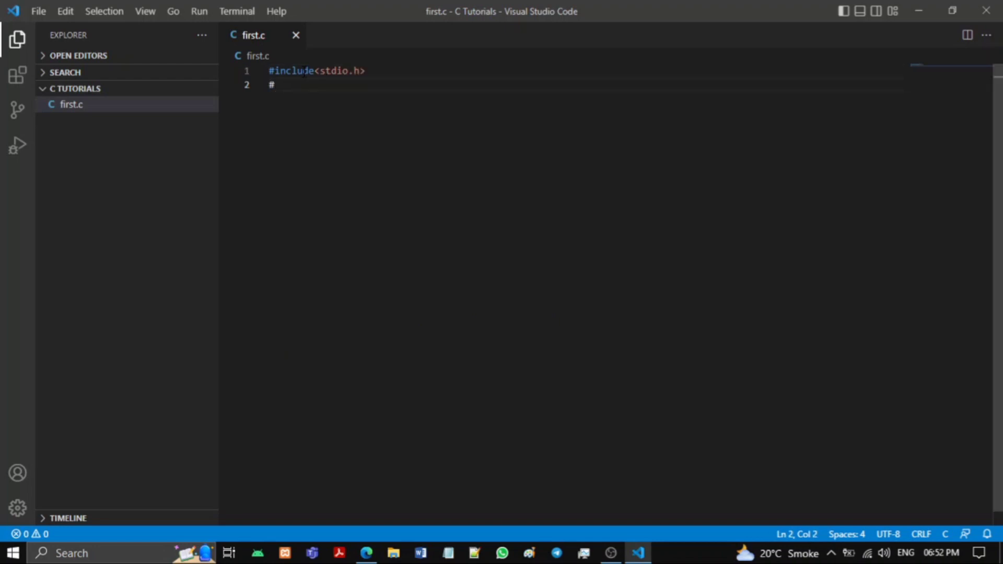
text(include<conio)
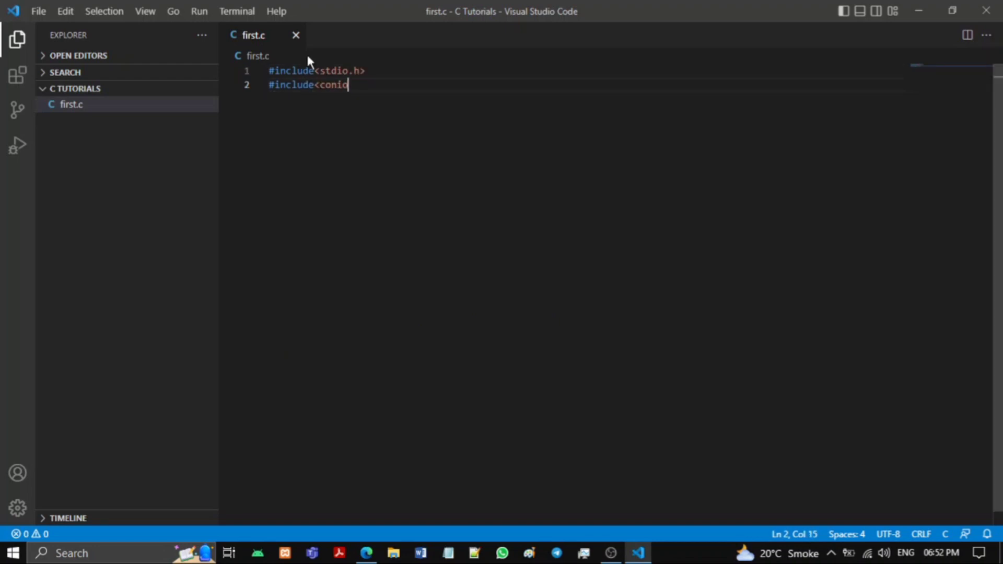
text(.h>)
key(Return)
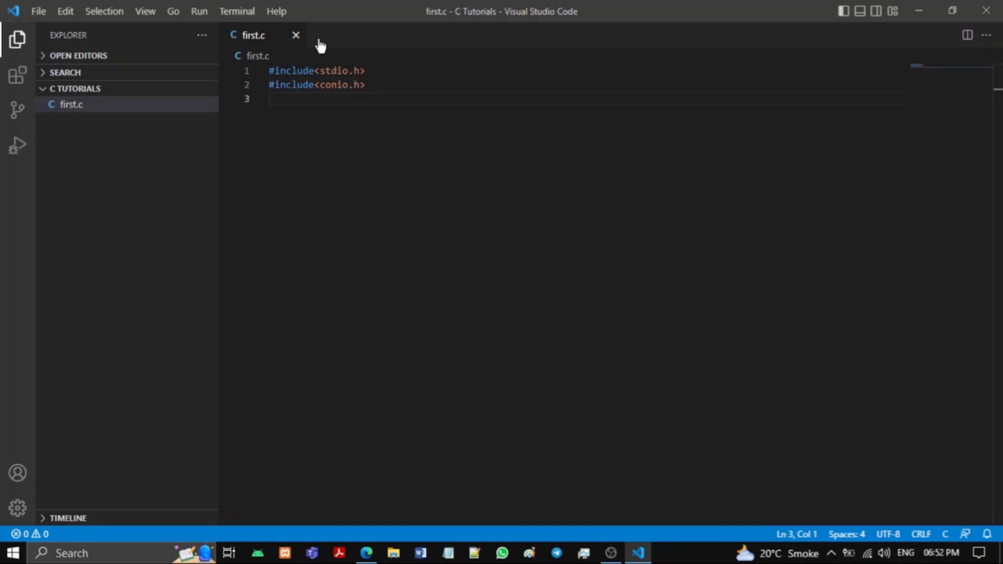
- Write a void main() function in first.c whose body is printf("Hello World!!");
text(void main)
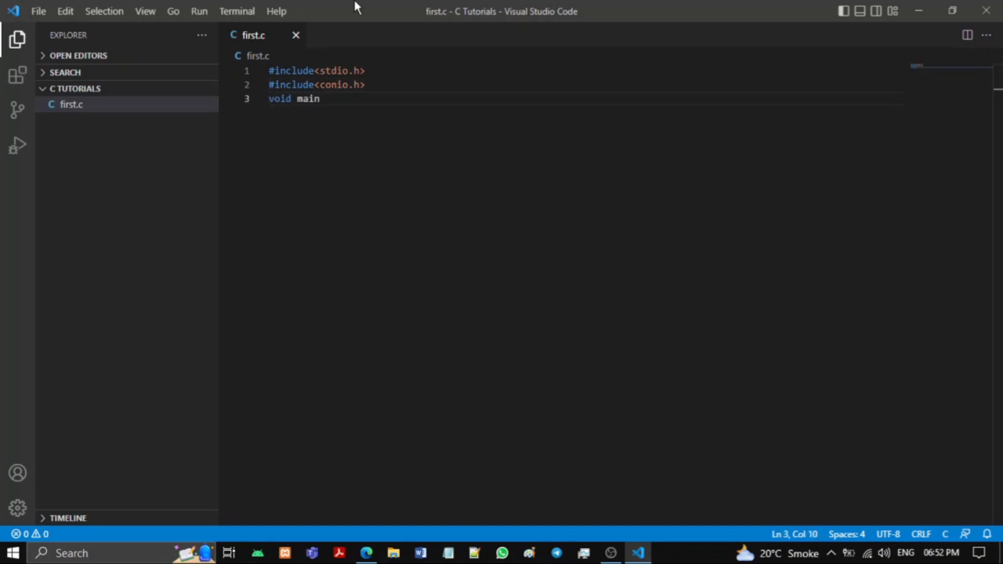
text(())
key(Return)
text({)
key(Return)
text(printf)
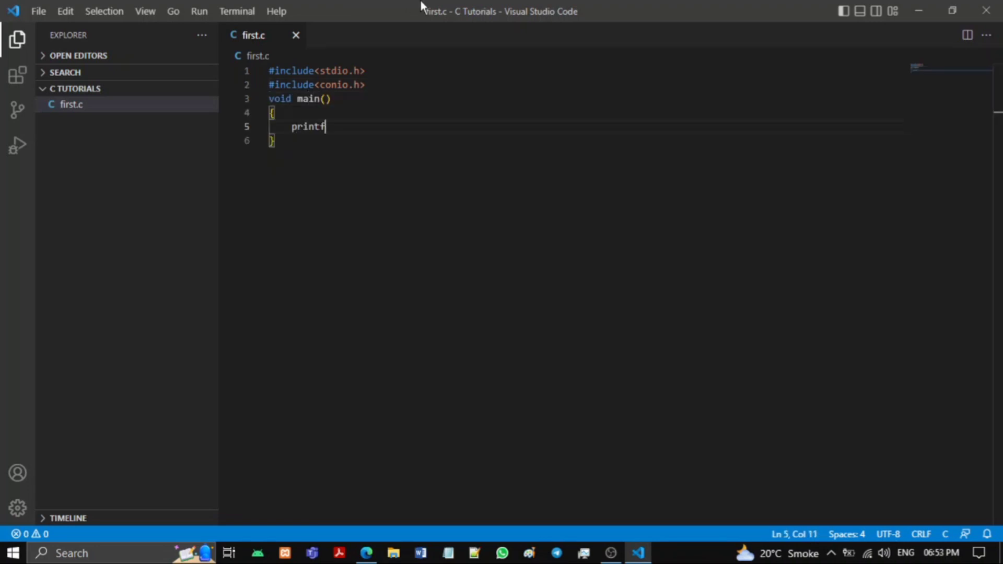
text(("Hello W)
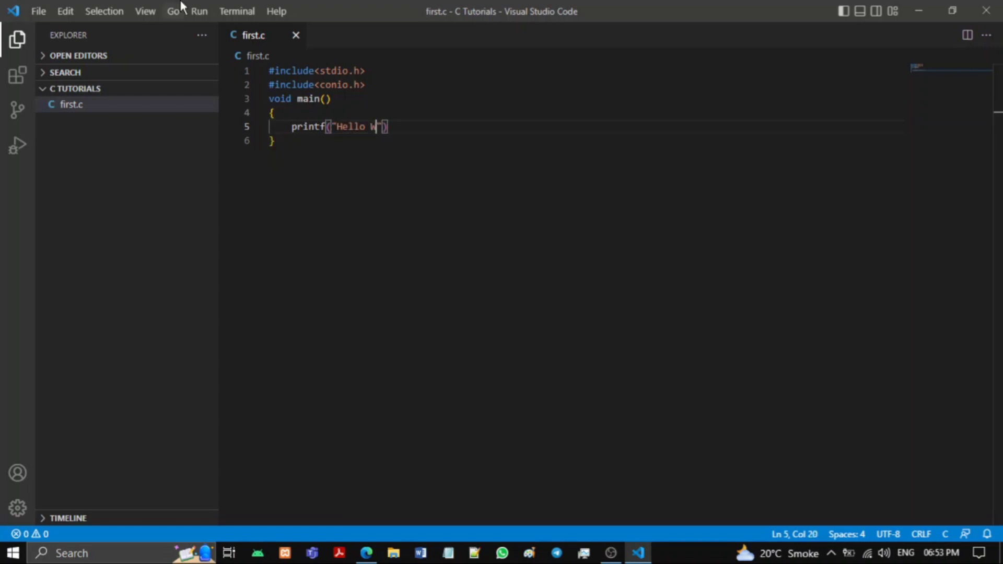
text(orld!!");)
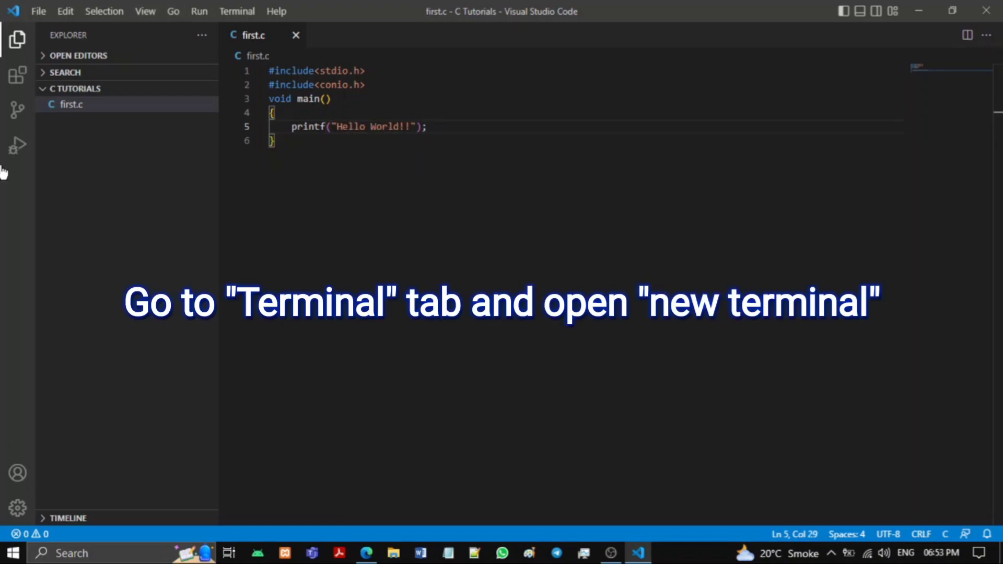
- Open a new terminal and try to compile the program with gcc .\first.c, then inspect the terminal output
click(236, 11)
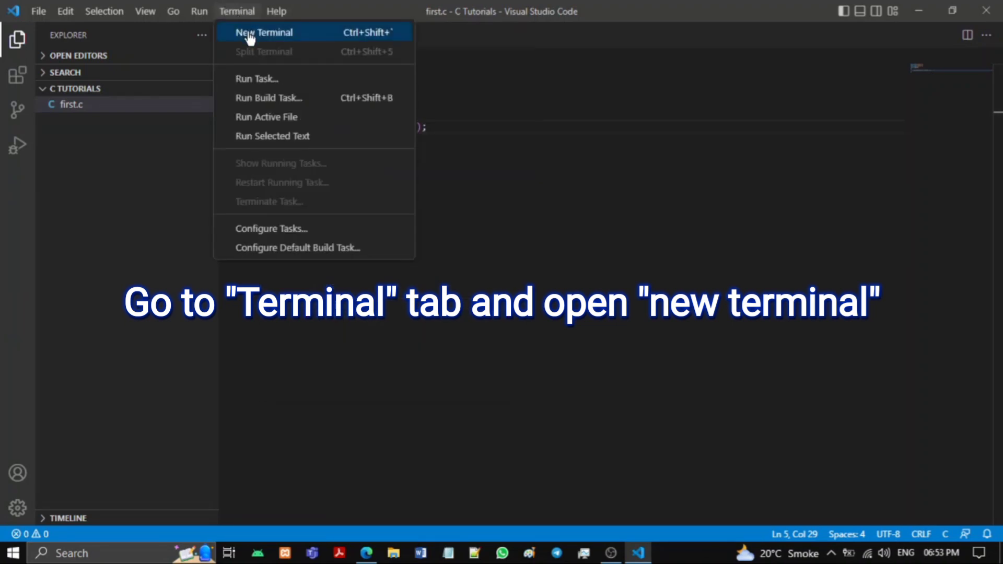
click(251, 33)
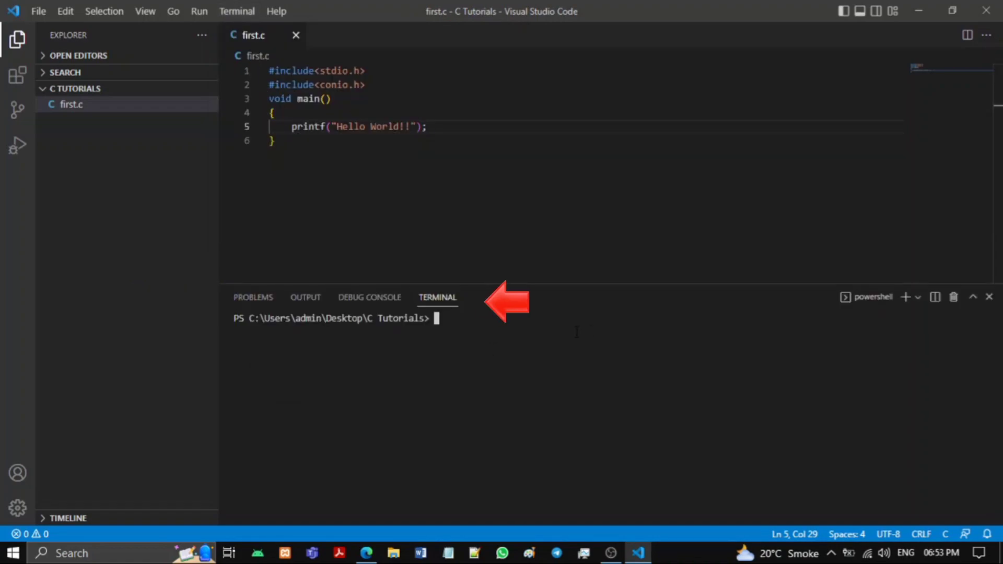
text(gcc .)
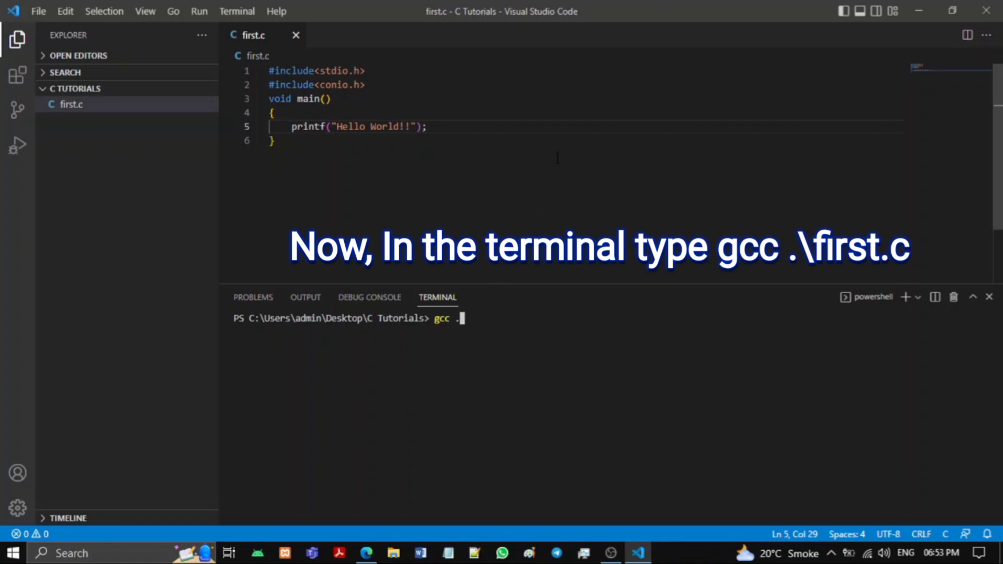
text(\first.c)
key(Return)
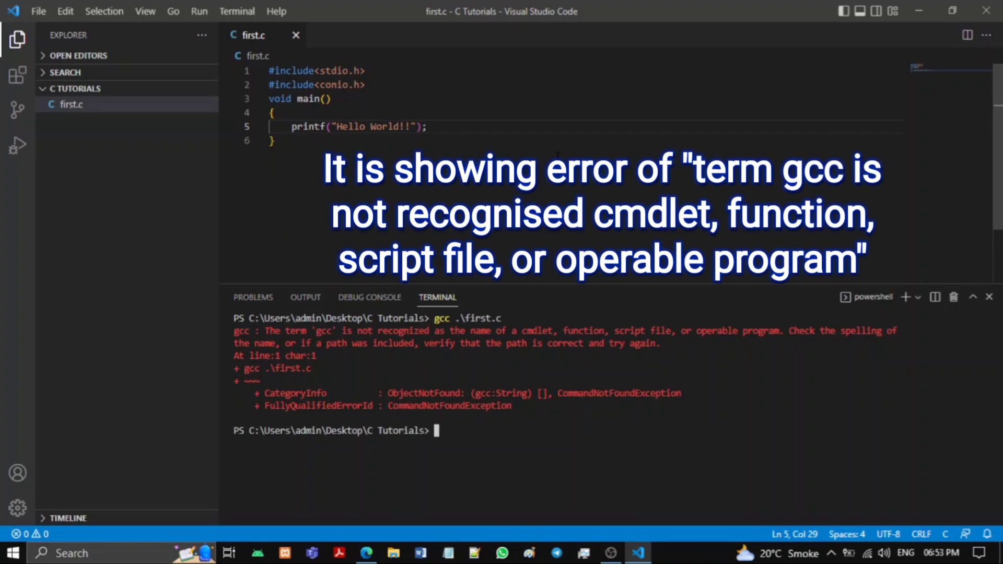
drag(310, 331, 642, 318)
click(588, 369)
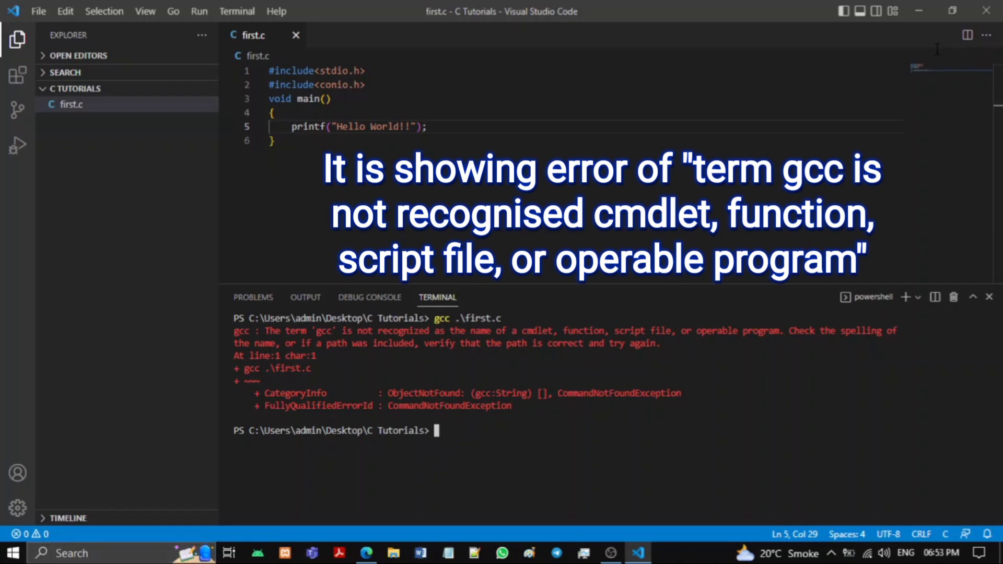
- Switch to File Explorer from the desktop, browse to C:\MinGW\bin, copy the folder's path and minimize the window
click(919, 10)
double_click(83, 88)
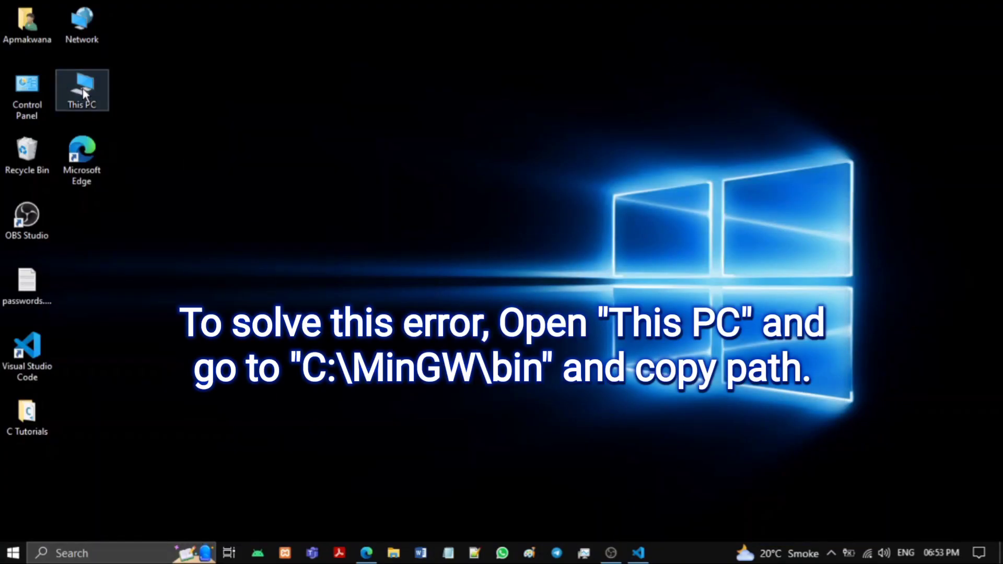
double_click(251, 209)
double_click(174, 107)
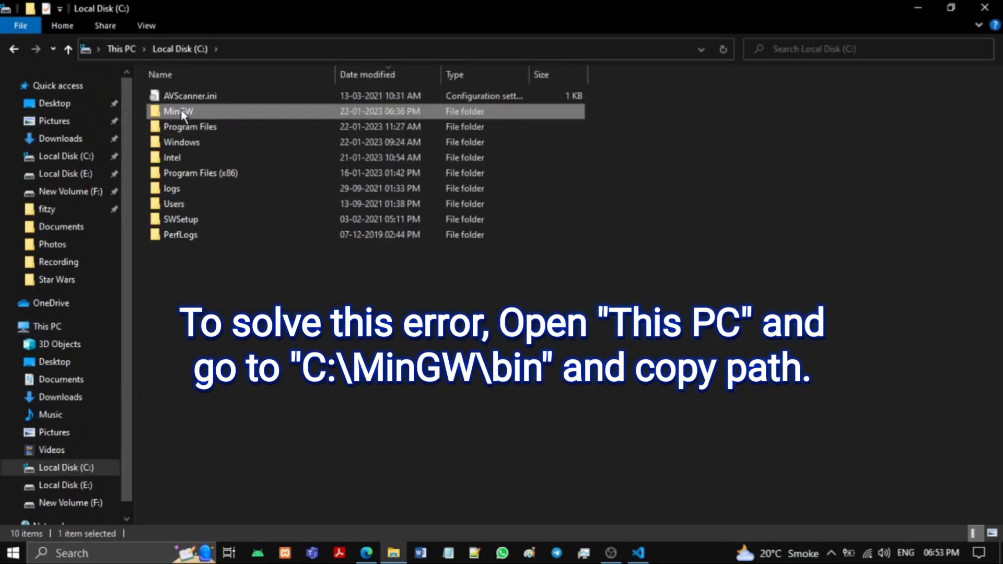
double_click(227, 95)
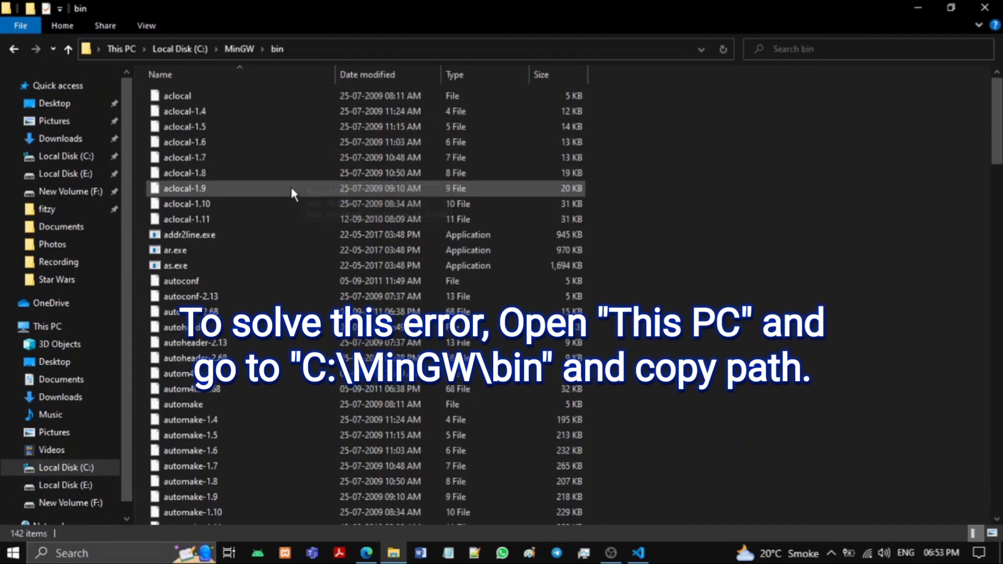
key(g)
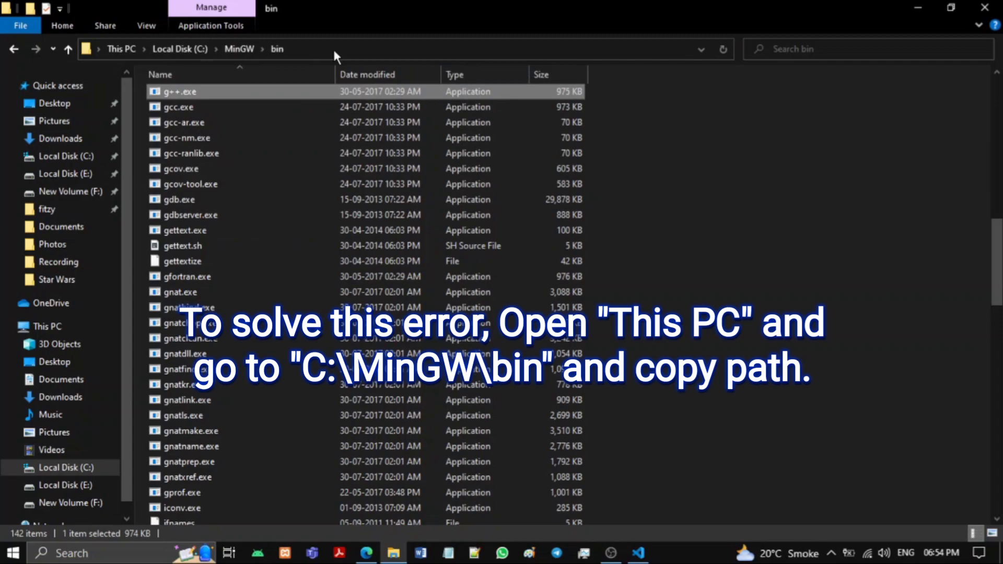
click(355, 43)
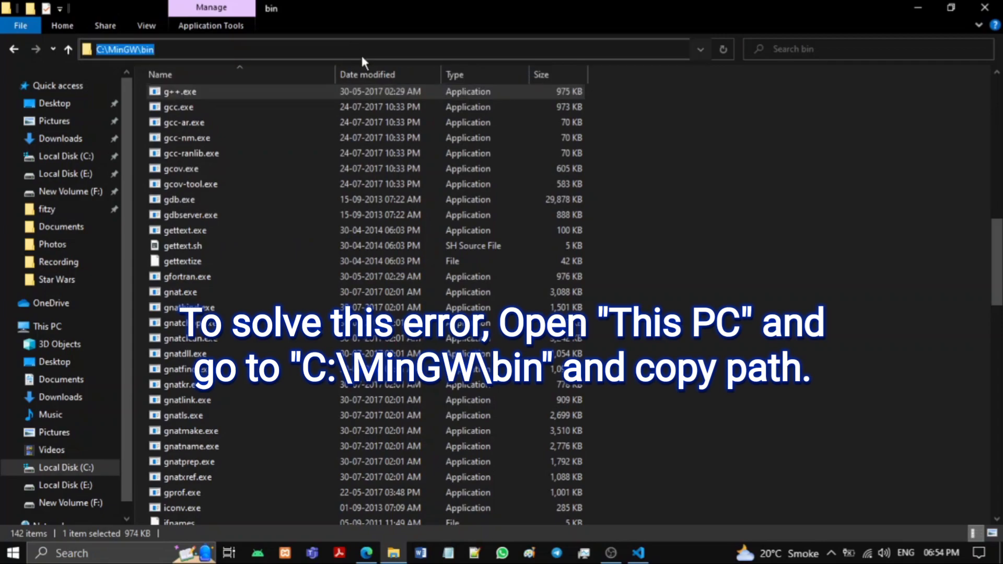
click(679, 135)
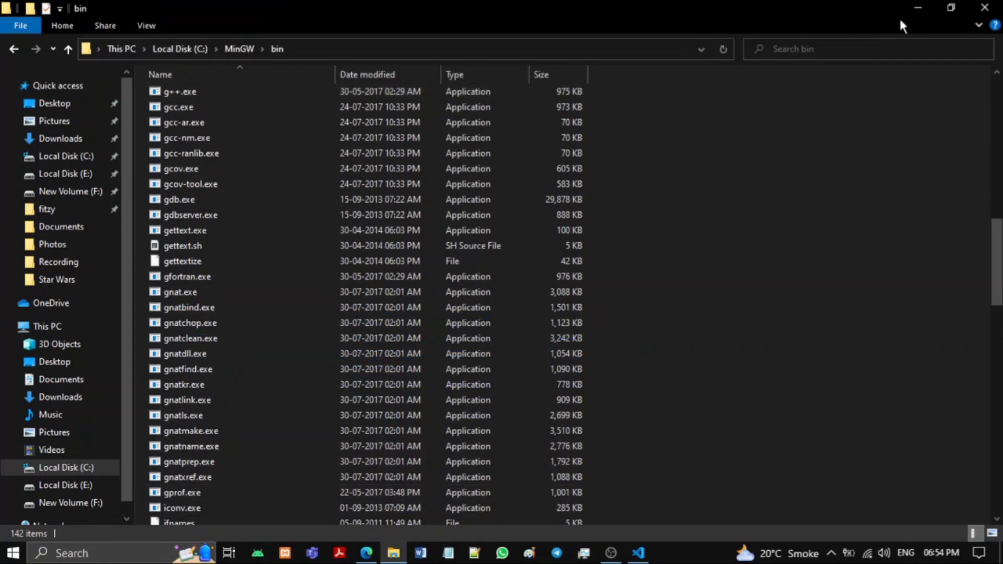
click(918, 8)
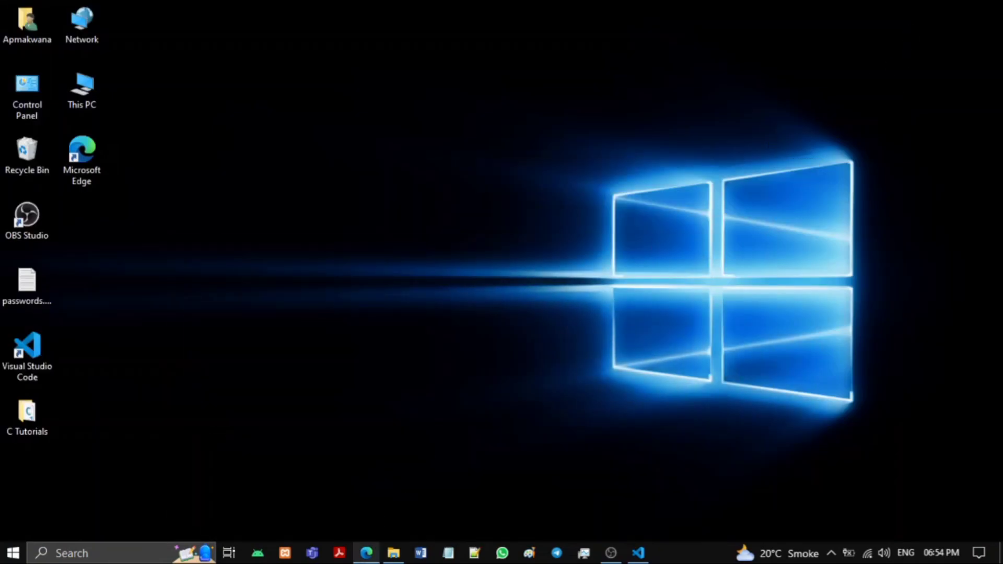
- Open the Environment Variables dialog from the advanced system settings in This PC's properties
right_click(78, 99)
click(140, 265)
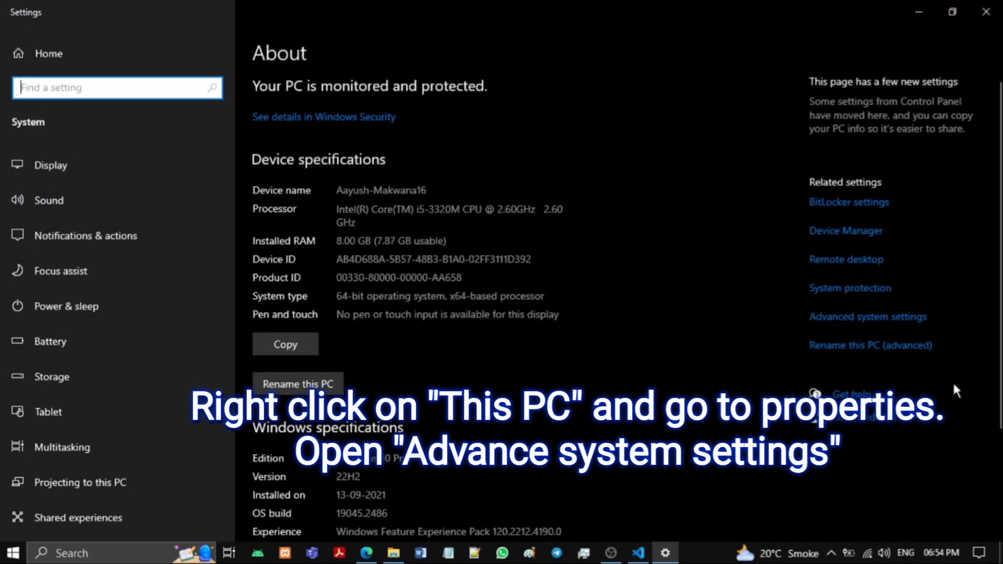
click(857, 316)
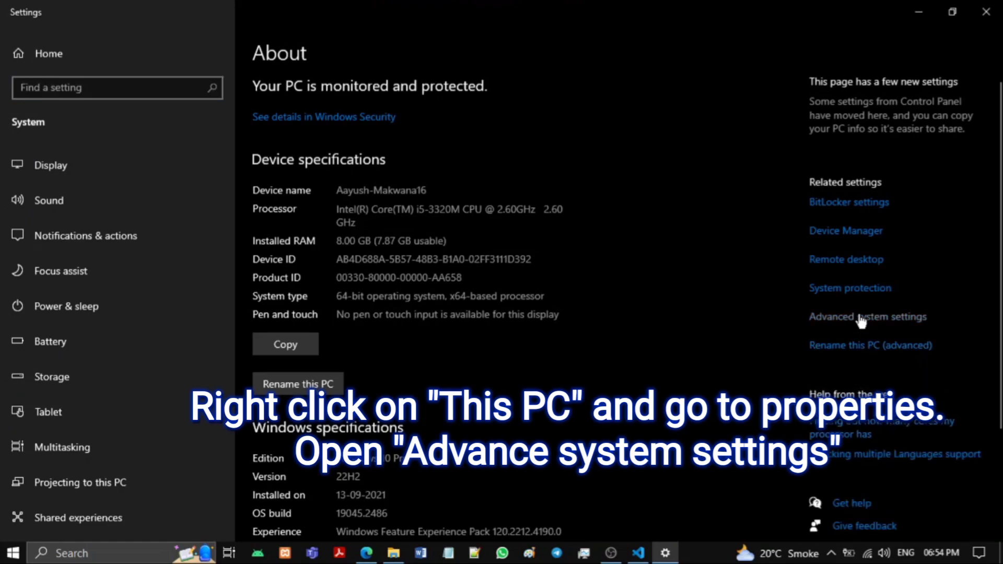
click(333, 383)
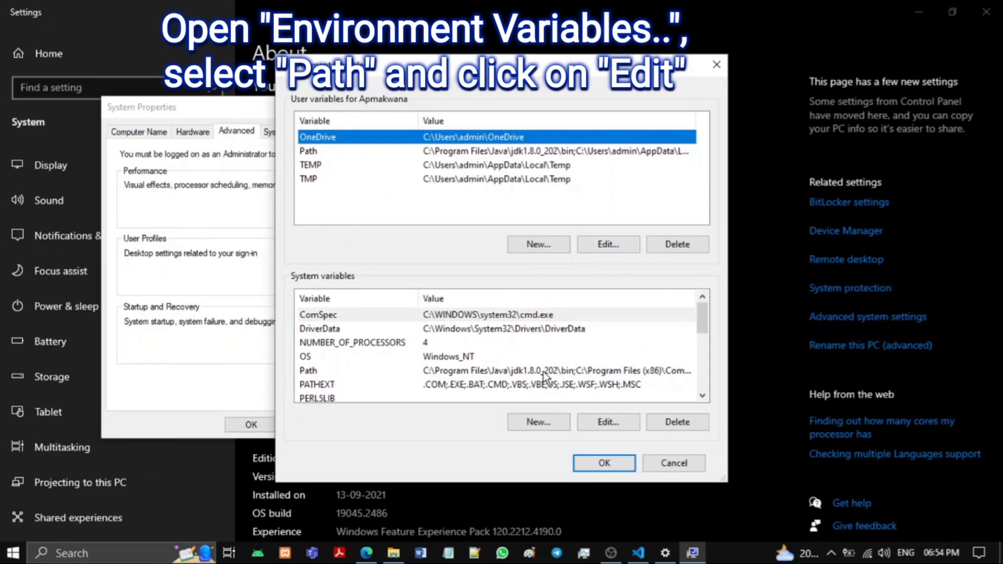
- Add C:\MinGW\bin as a new entry in the system Path variable, accept all dialogs and close Settings
scroll(520, 344, down, 2)
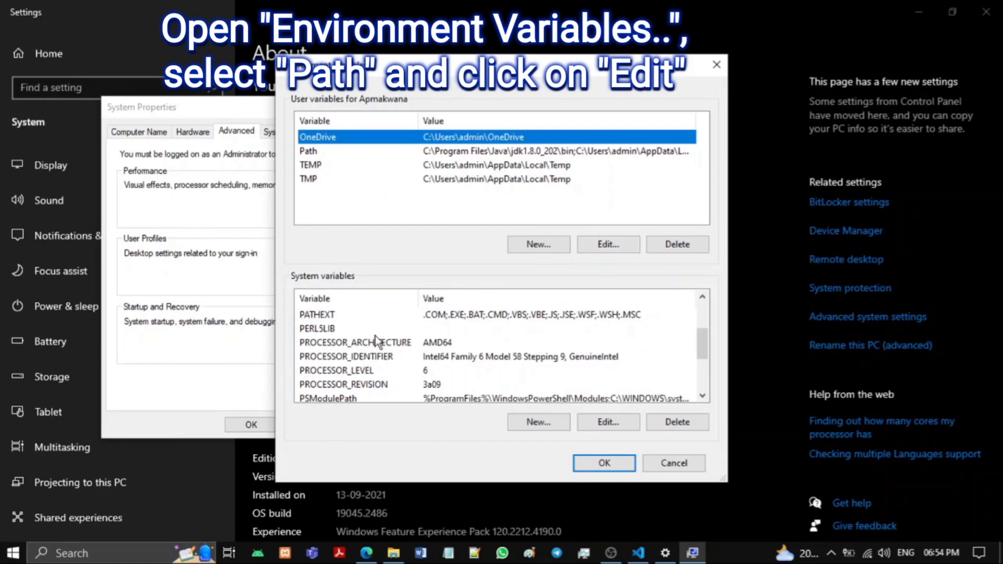
scroll(375, 335, up, 2)
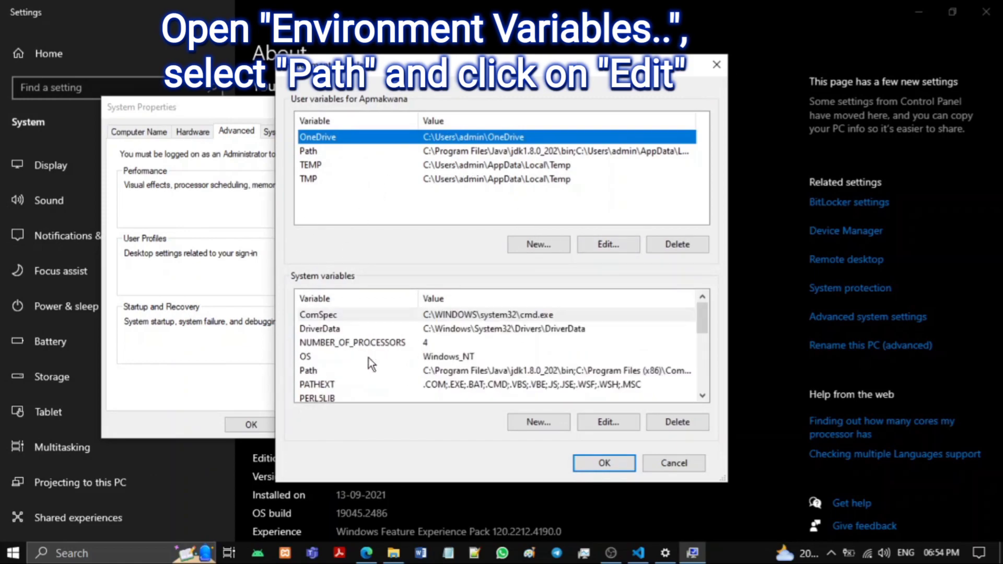
click(519, 369)
click(622, 418)
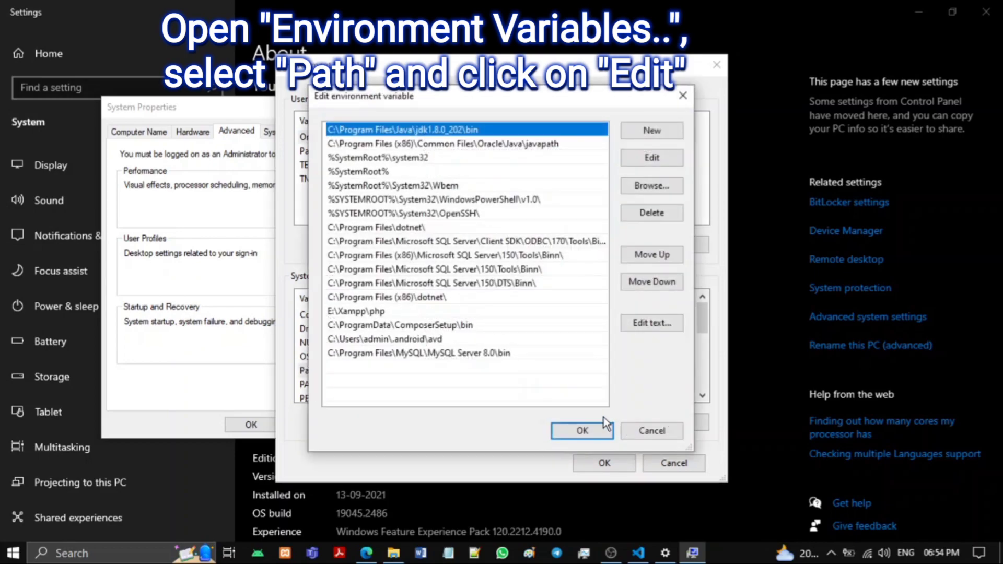
click(651, 132)
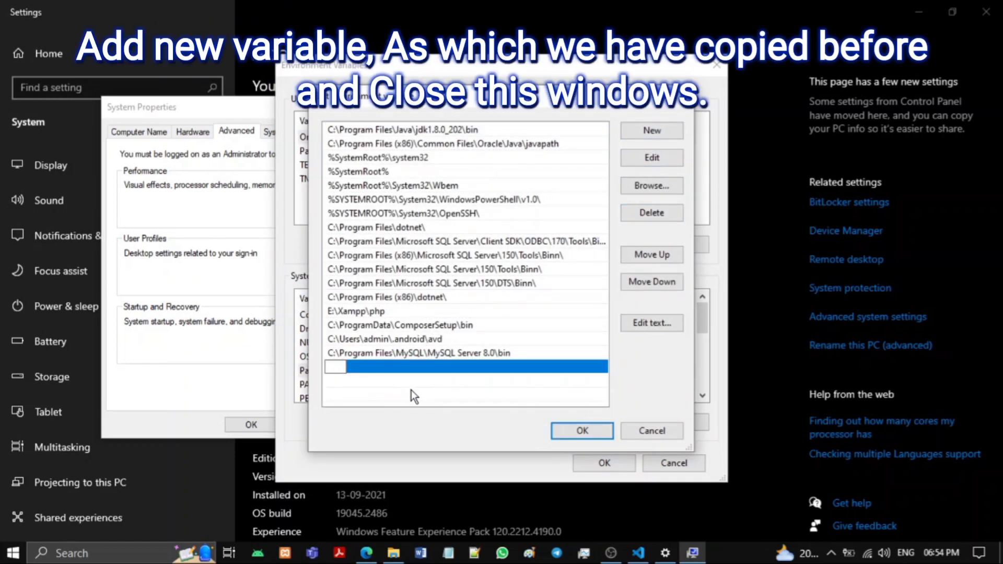
text(C:\MinGW\bin)
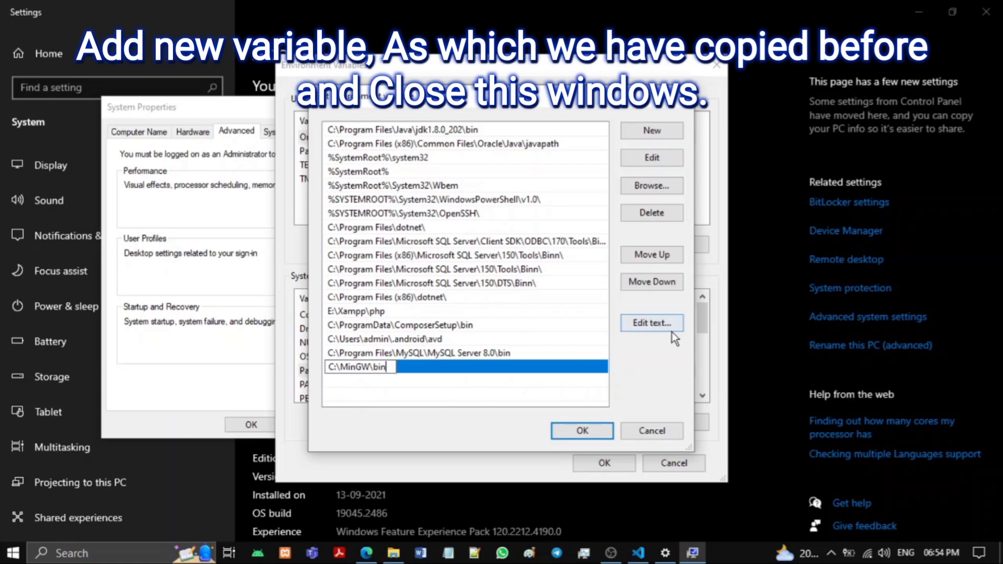
click(593, 431)
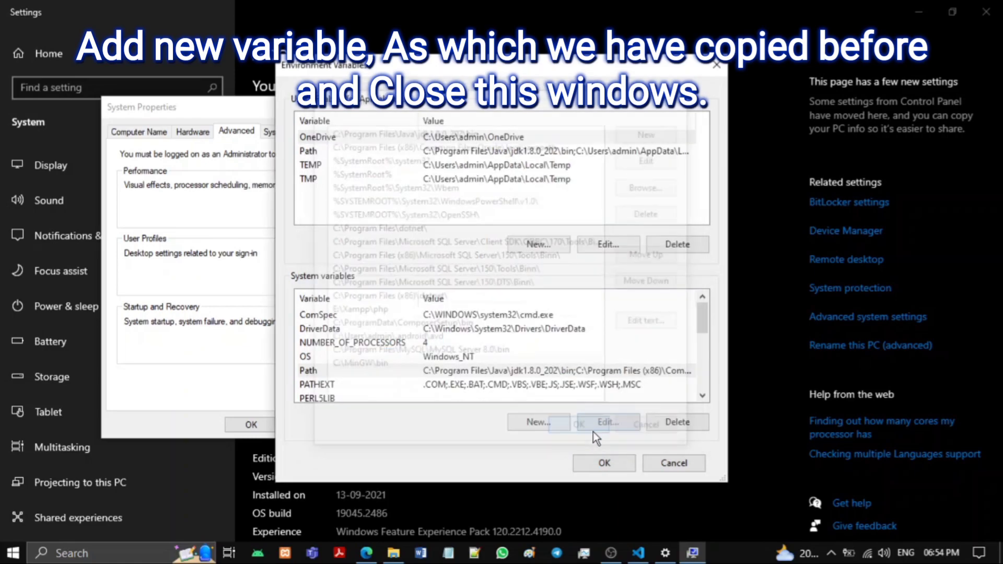
click(607, 465)
click(251, 425)
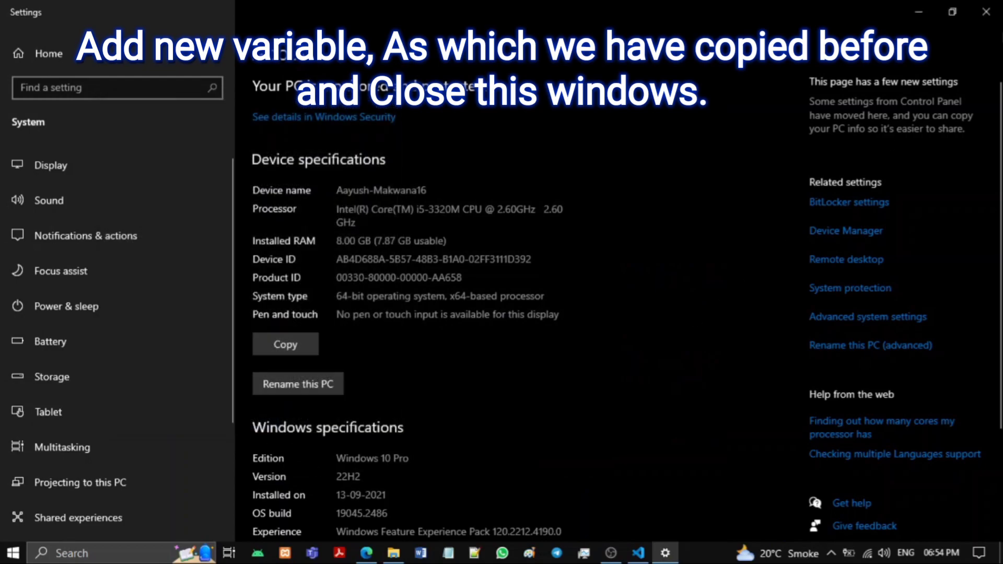
click(985, 11)
- Refresh the desktop, then restart Visual Studio Code, closing its old terminal panel first
right_click(287, 151)
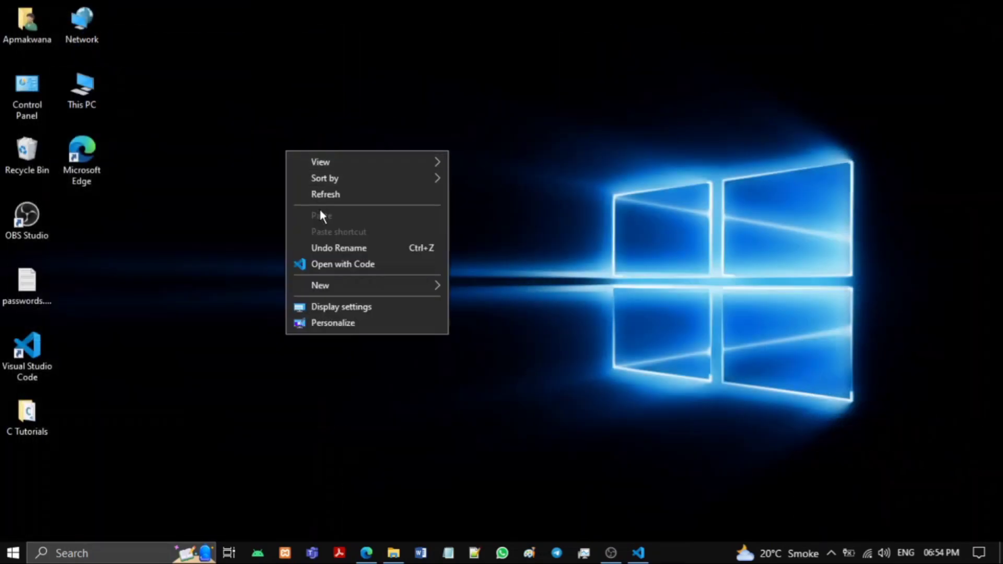
click(322, 195)
click(638, 554)
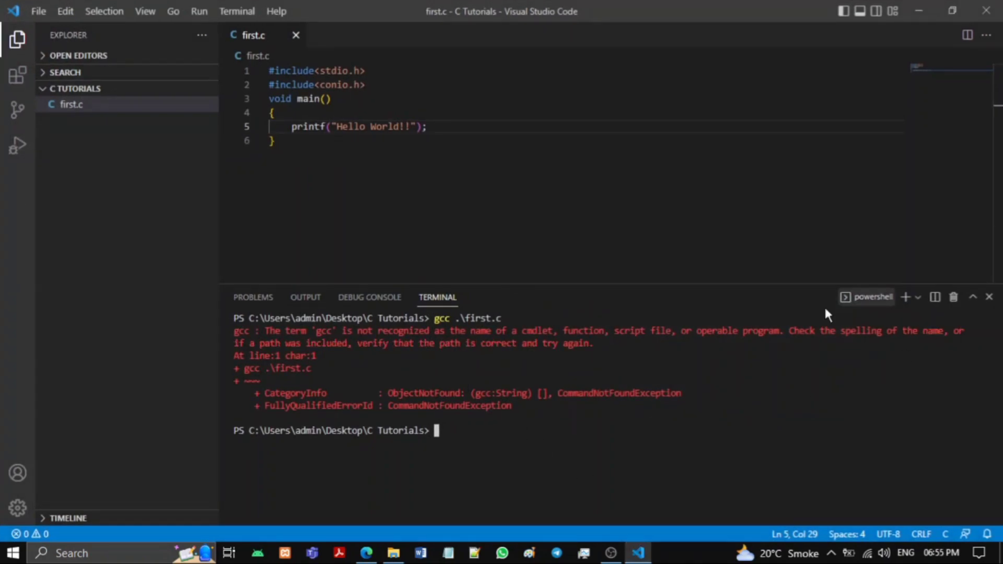
click(989, 297)
click(986, 11)
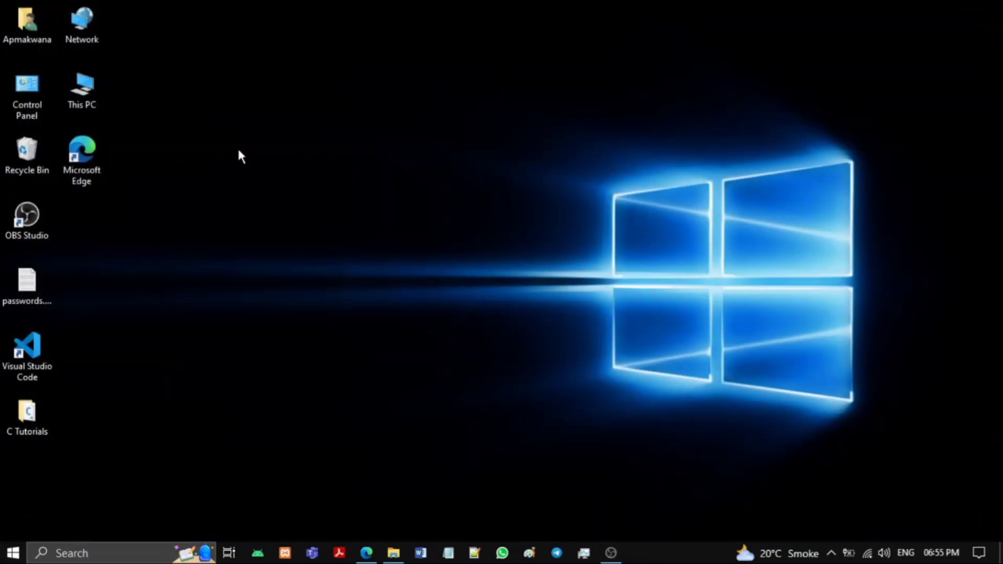
double_click(48, 344)
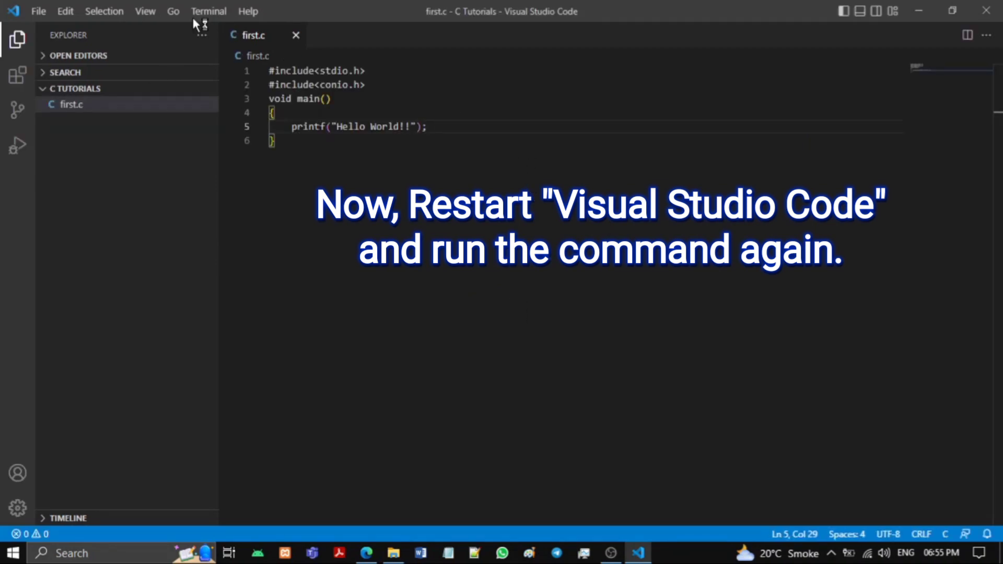
- Compile the program with gcc .\first.c in a new terminal, then view the generated a.exe and return to first.c
click(206, 14)
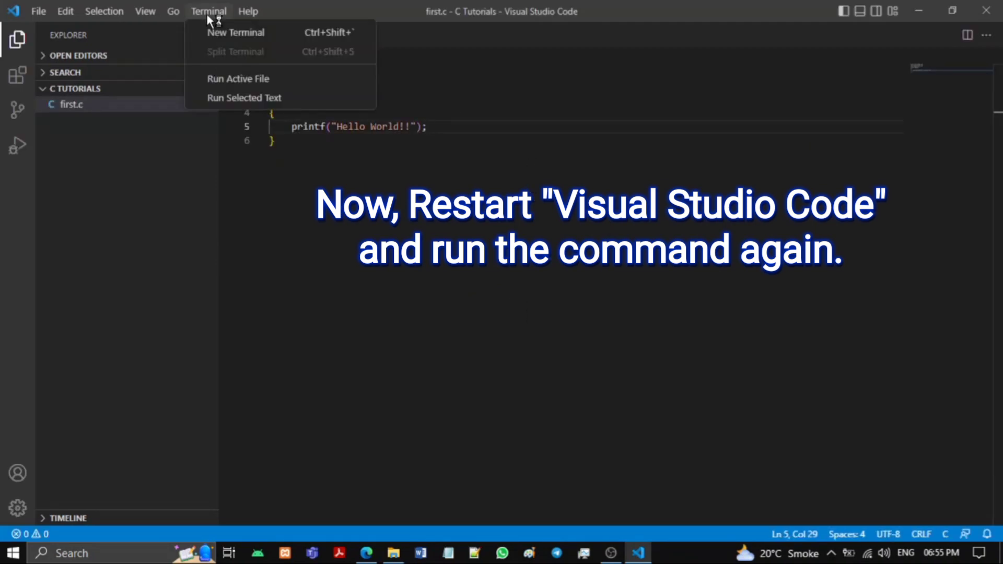
click(234, 38)
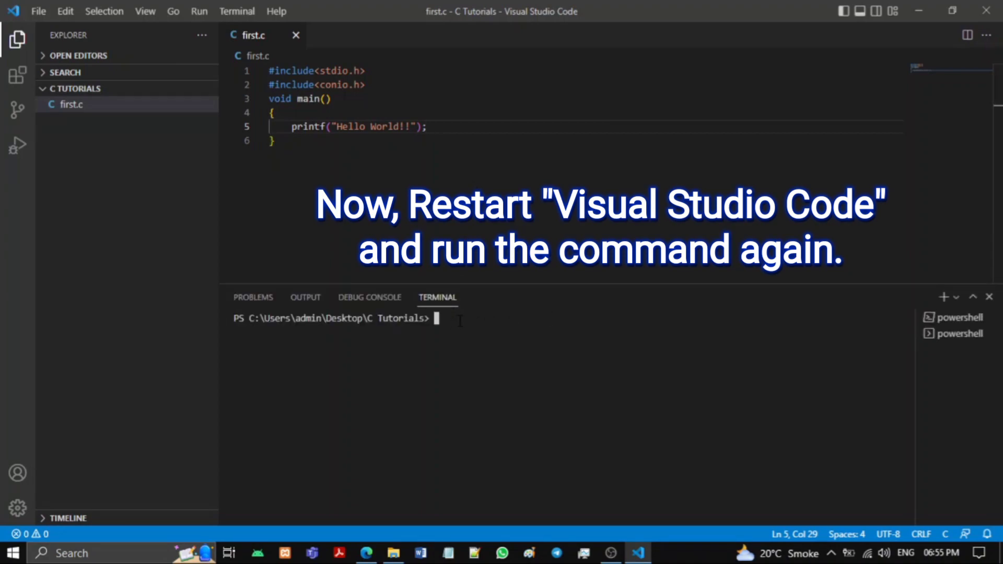
text(irst.c)
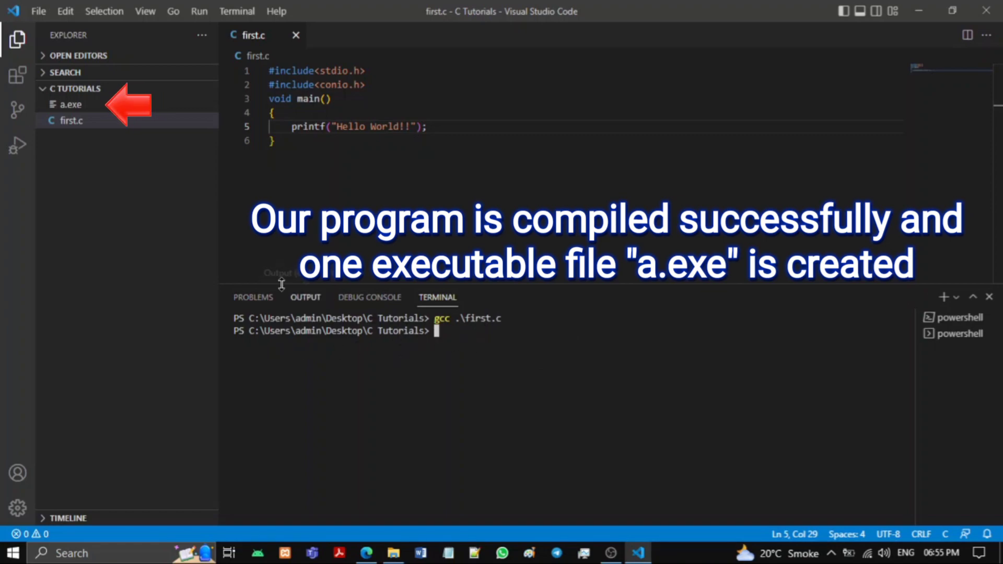
click(96, 105)
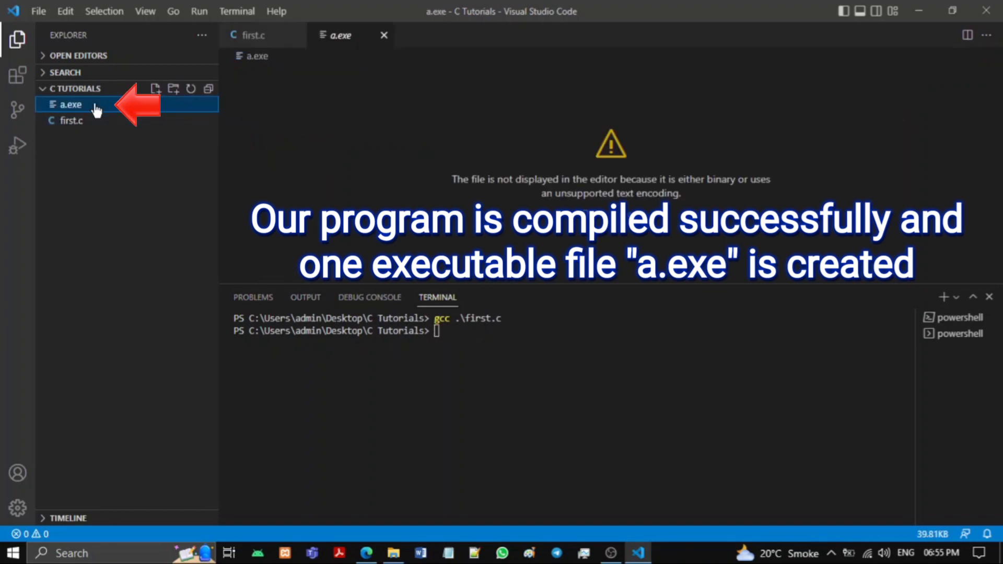
click(73, 120)
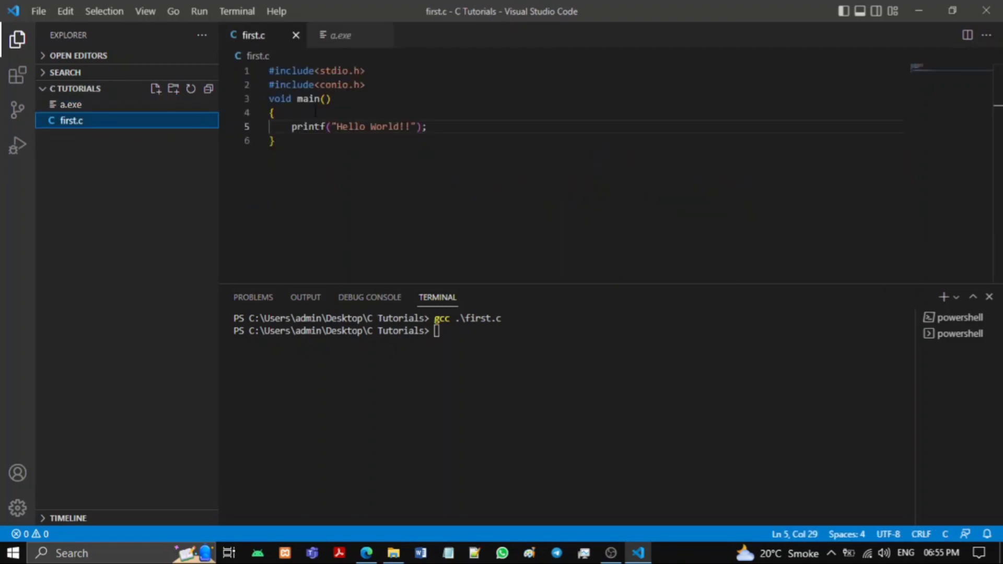
- Run .\a.exe in the terminal and inspect the program's output
click(458, 335)
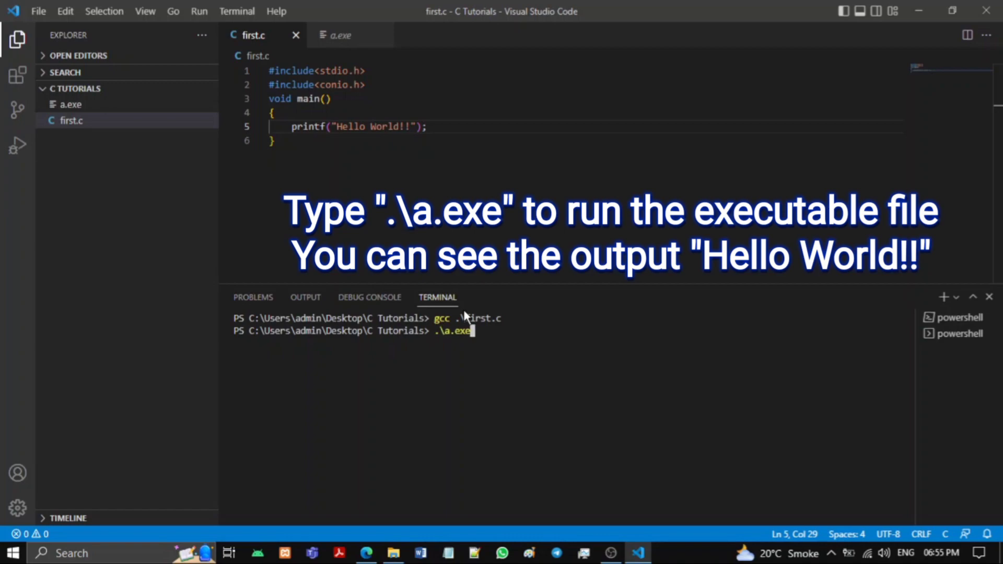
text(.\a.exe)
key(Return)
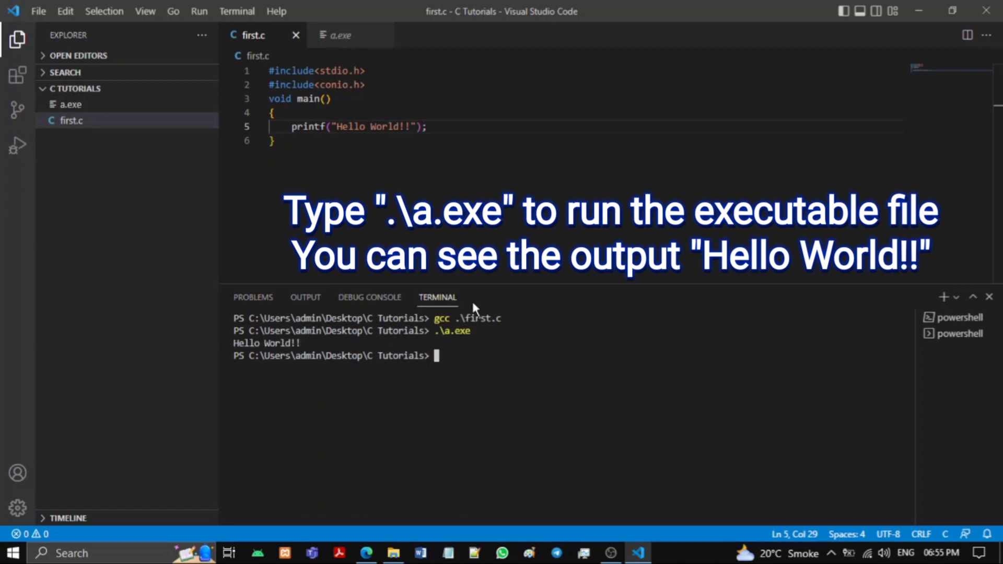
drag(234, 343, 316, 344)
click(400, 384)
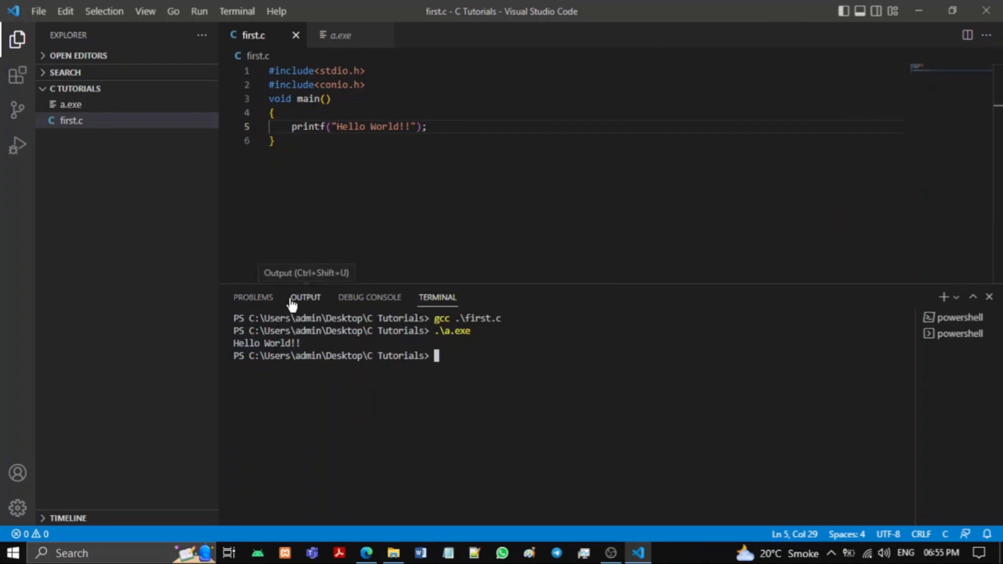
click(307, 303)
click(444, 298)
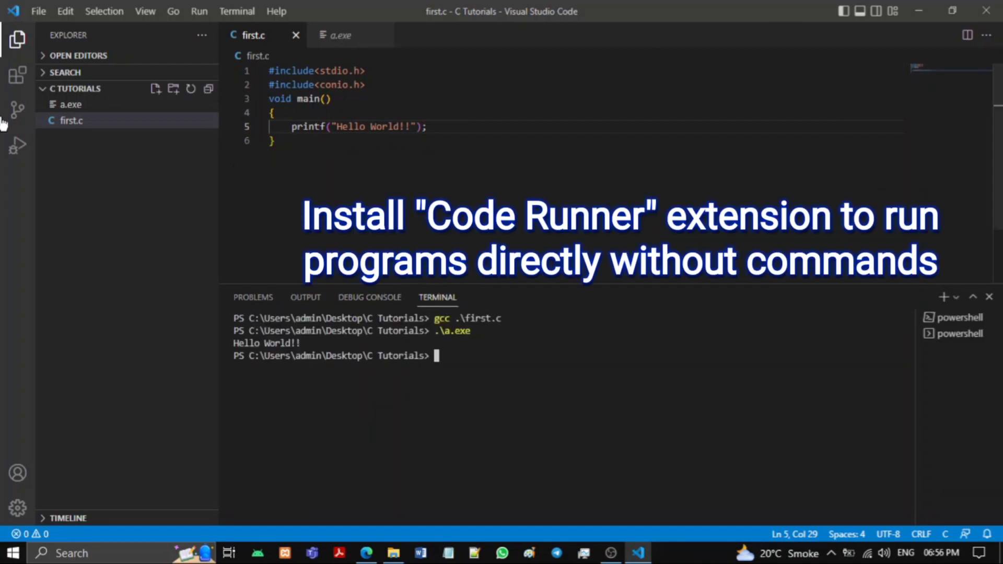
- Search the extension marketplace for "code runn" and install the Code Runner extension
click(18, 75)
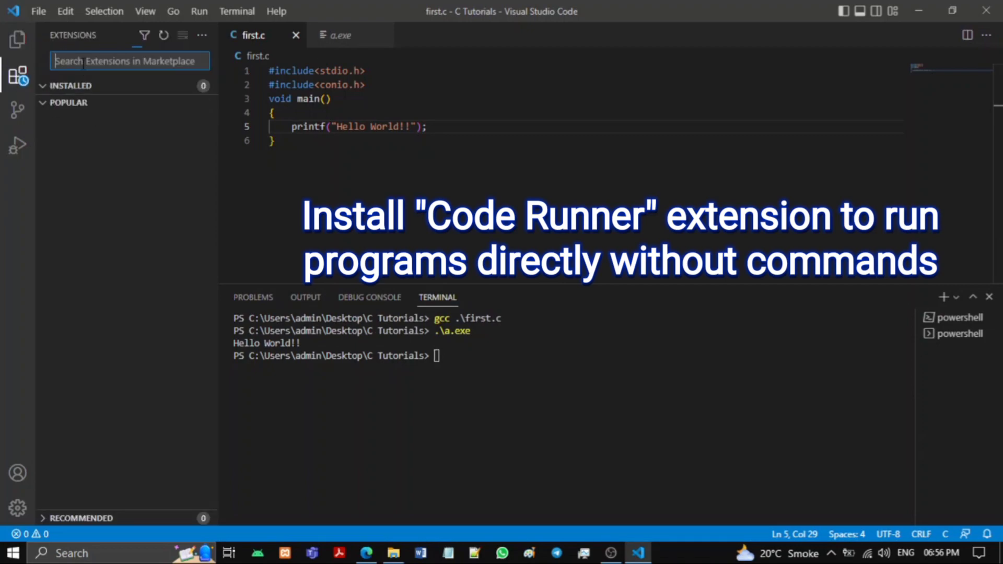
text(cod)
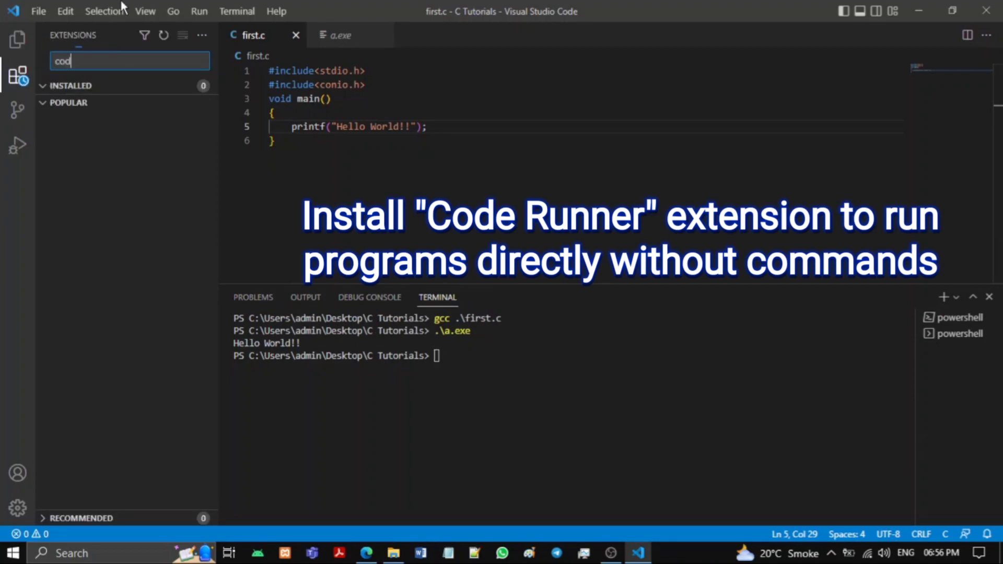
text(e runn)
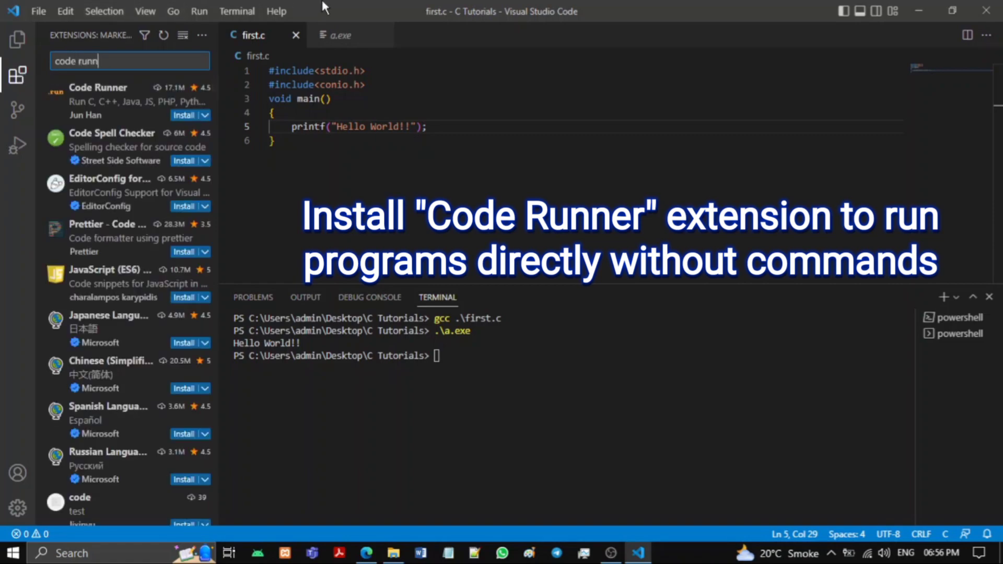
click(105, 97)
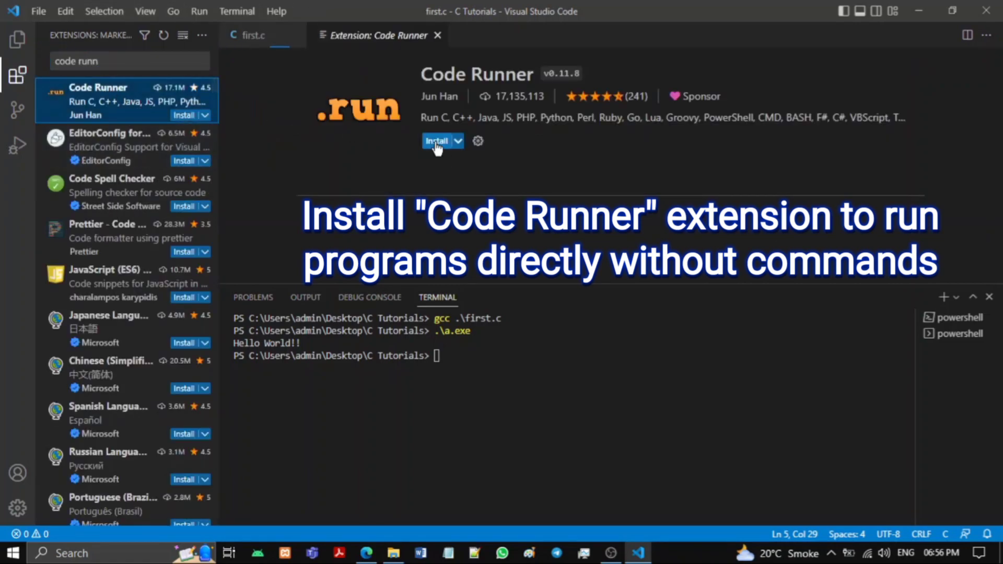
click(435, 142)
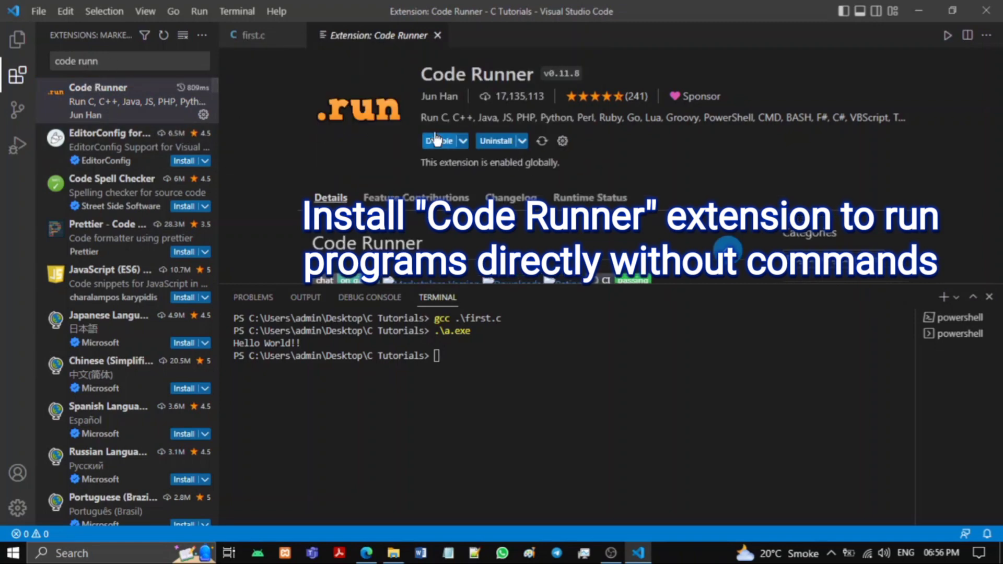
- Close the Code Runner extension page, clear the extension search, and return to the project's file explorer
click(438, 35)
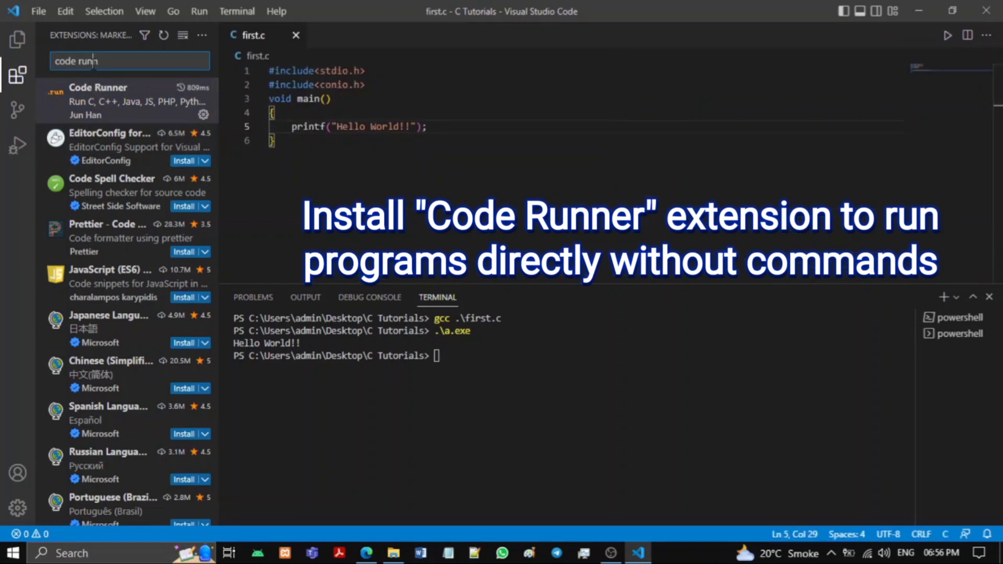
key(ctrl+a)
key(BackSpace)
click(19, 51)
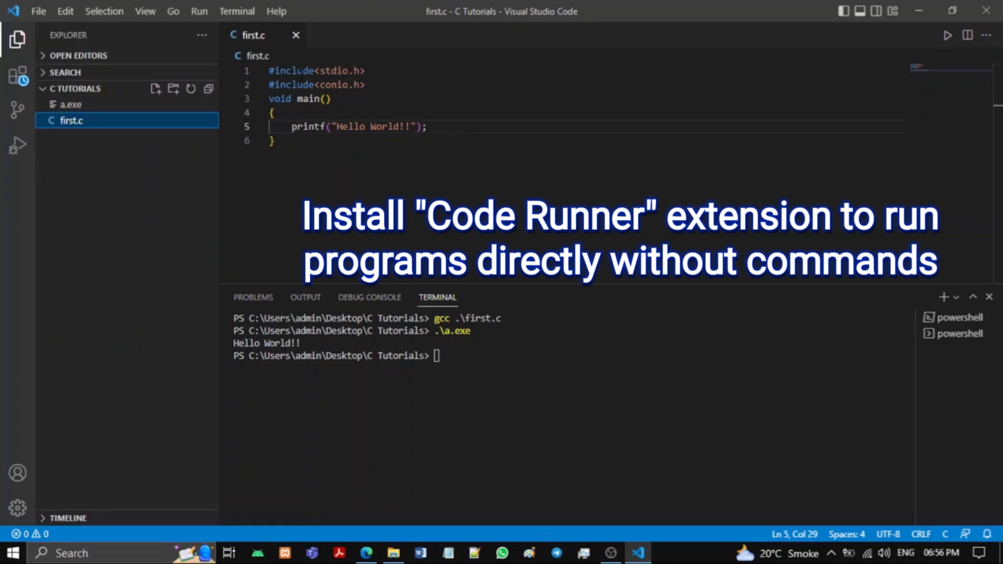
click(451, 360)
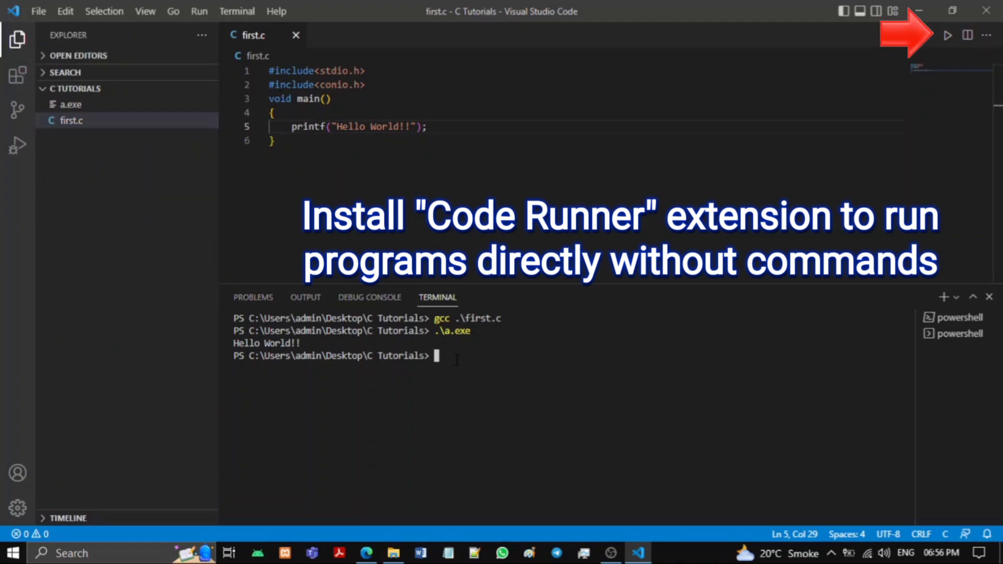
text(.)
key(BackSpace)
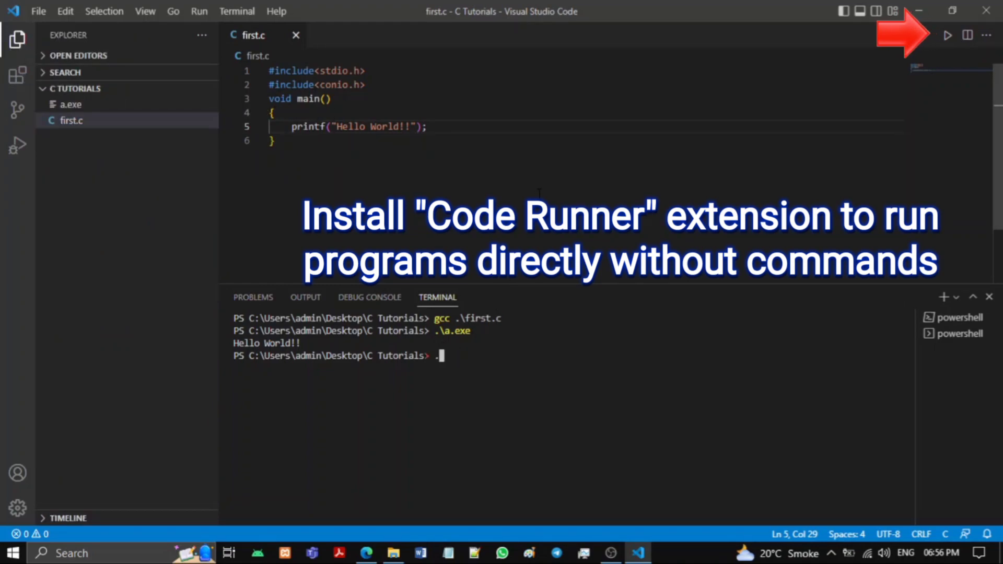
- Run first.c with Code Runner and inspect the program's line in the output
click(950, 41)
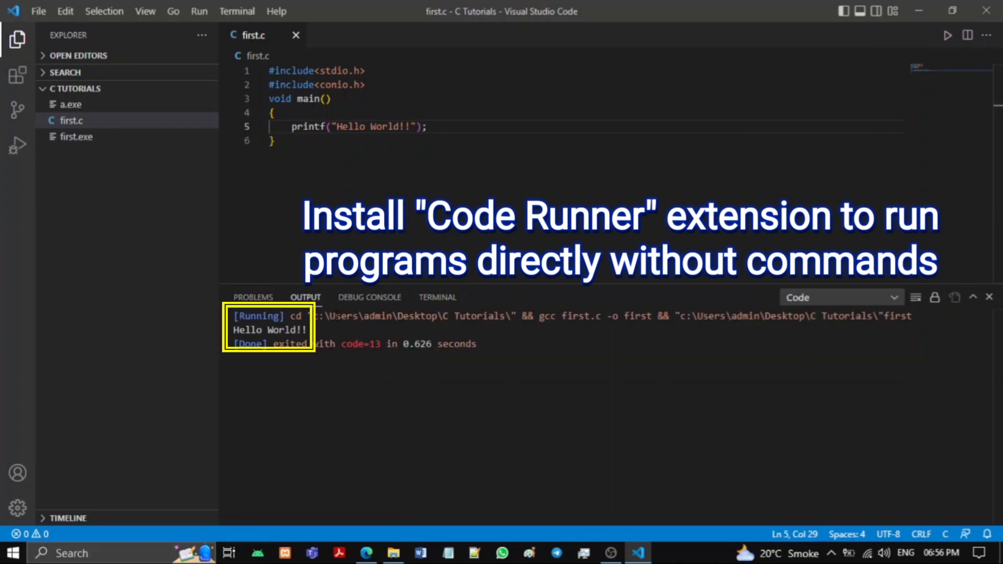
drag(309, 331, 199, 332)
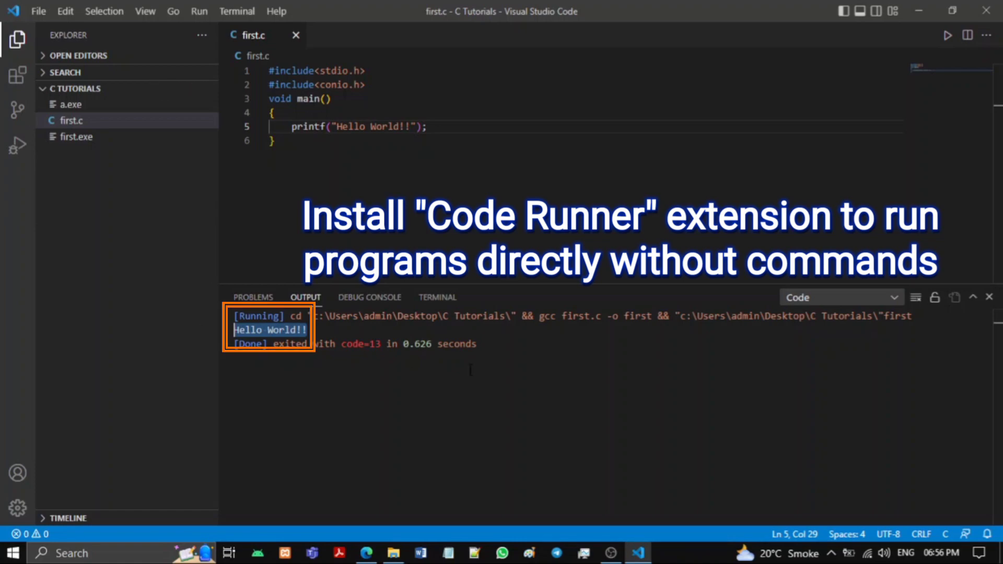
click(495, 379)
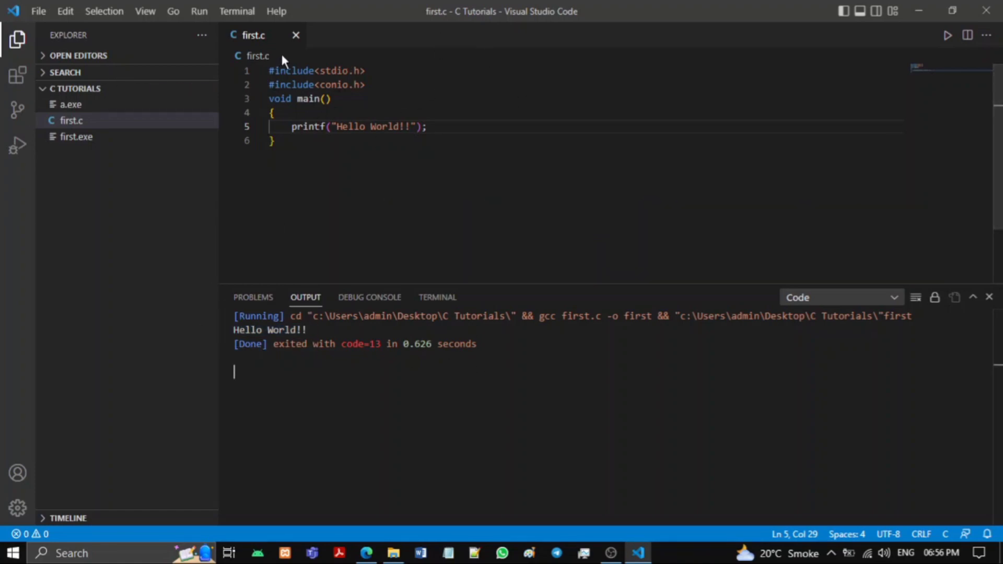
- Create a new file named new.c in the C Tutorials folder
click(155, 89)
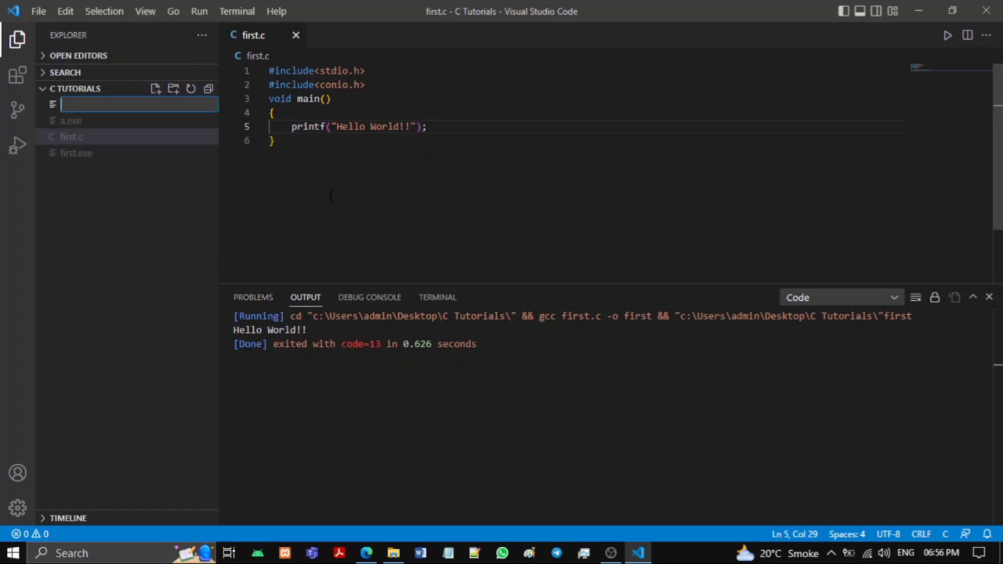
text(new.c)
key(Return)
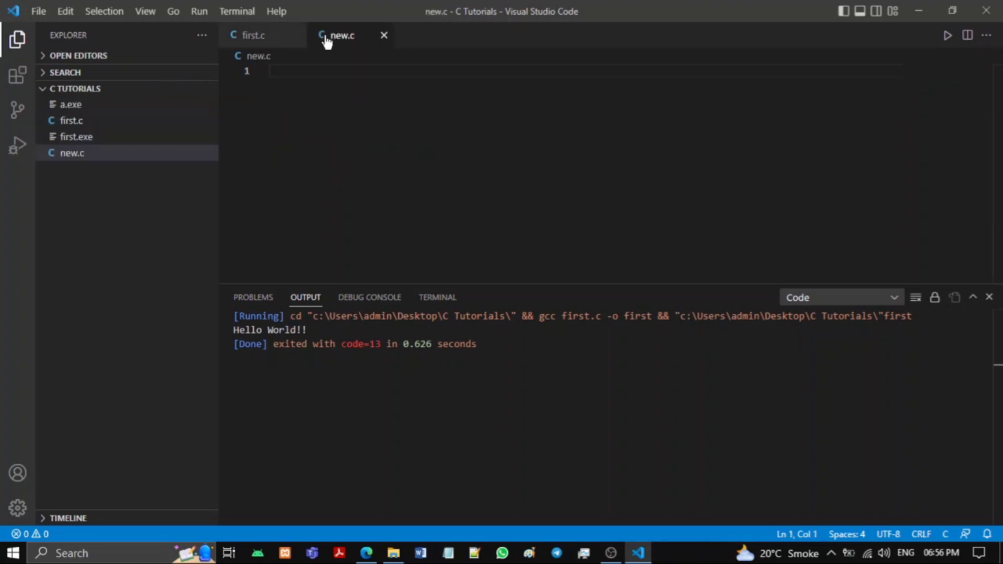
- Install Microsoft's C/C++ extension from the popular extensions, then close its details page
click(18, 75)
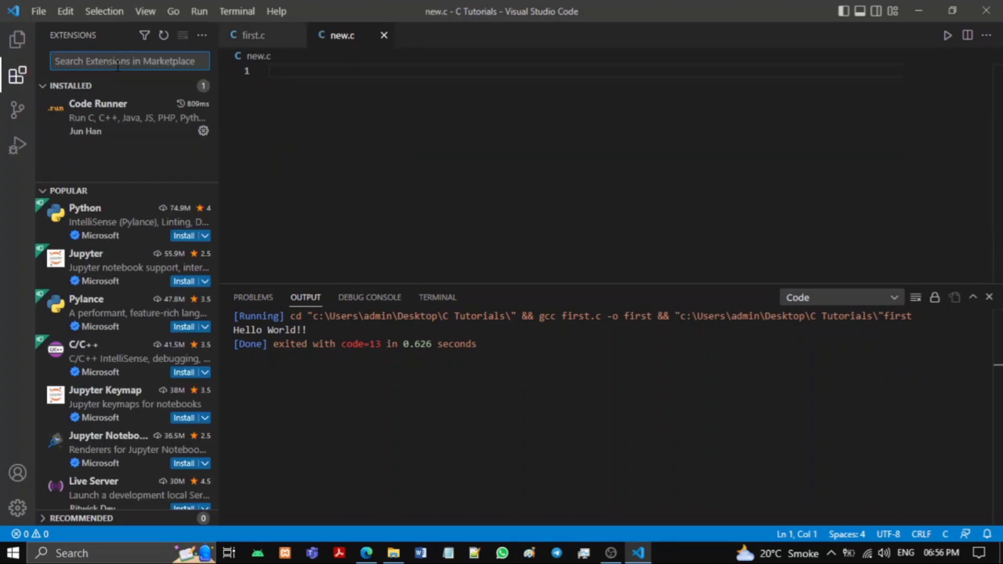
click(48, 191)
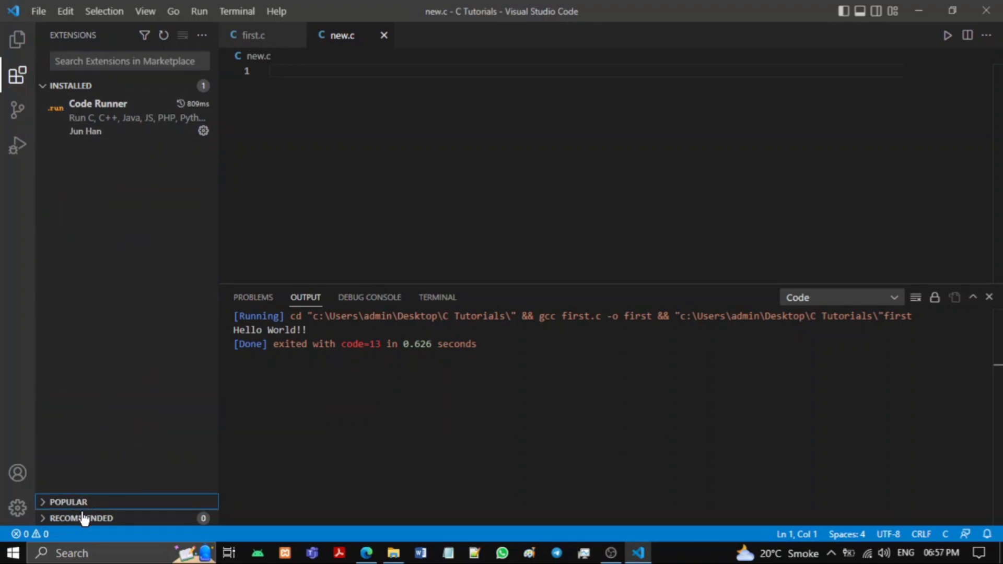
click(76, 503)
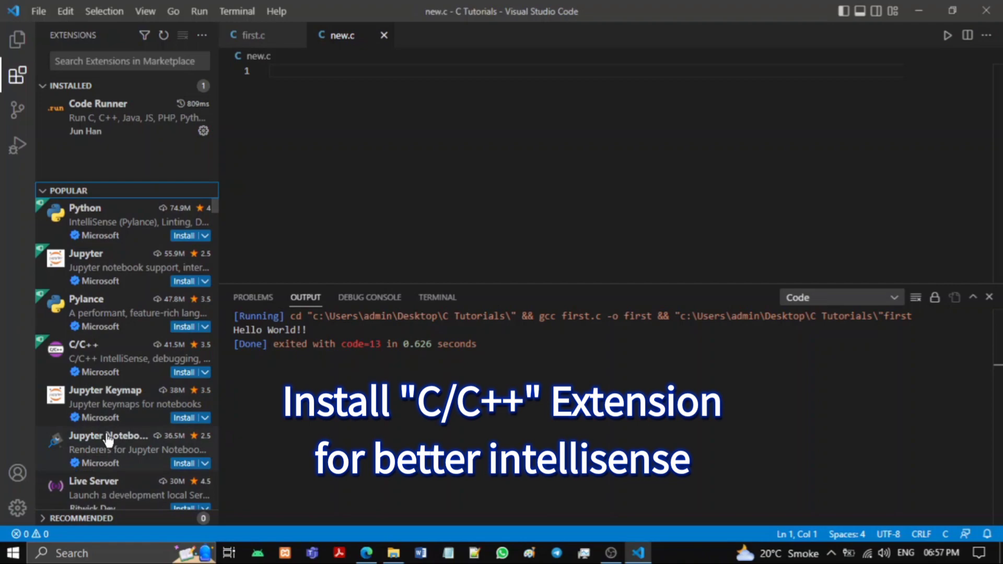
click(94, 366)
click(443, 140)
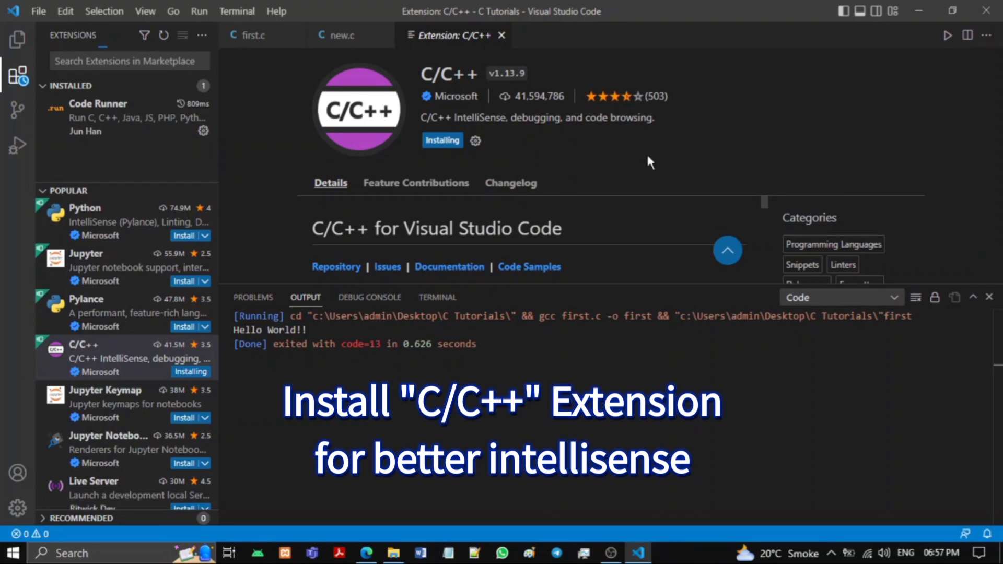
click(501, 35)
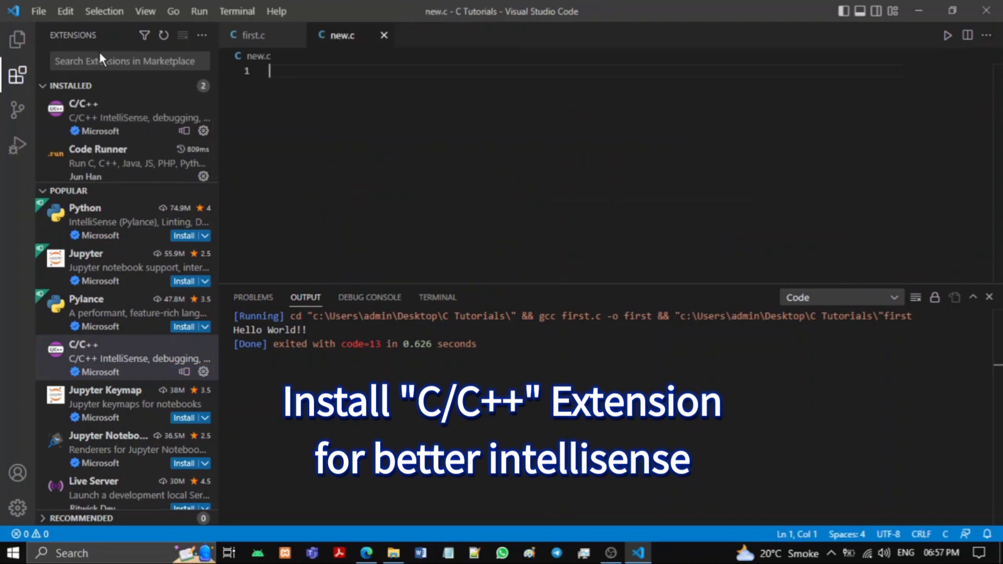